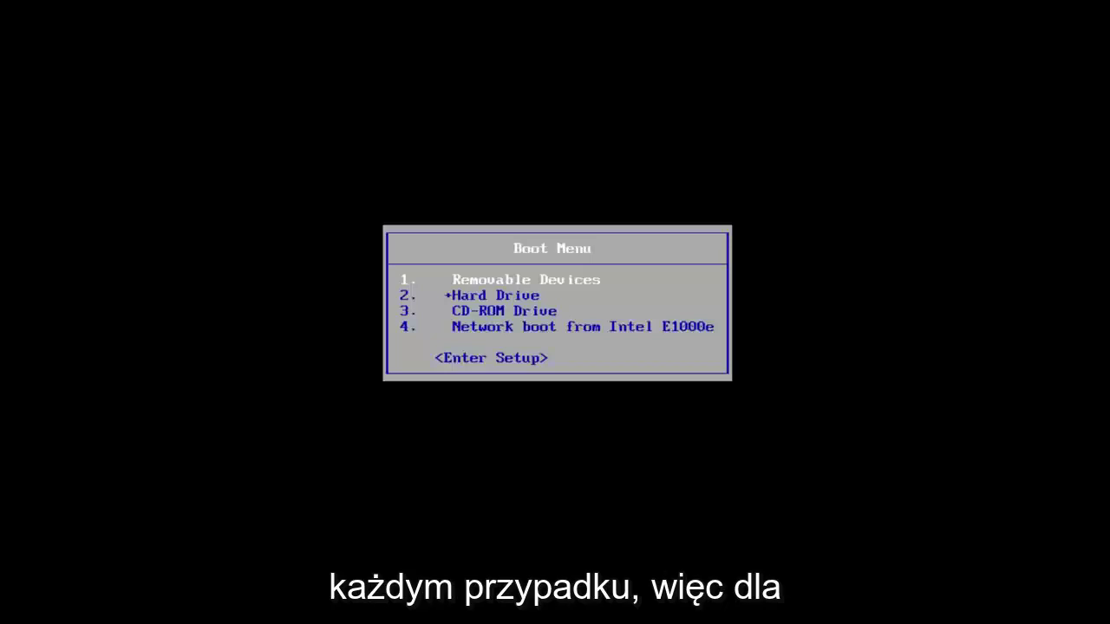
Boot the computer from the CD-ROM drive to start the Windows installation media
key("Down")
key("Down")
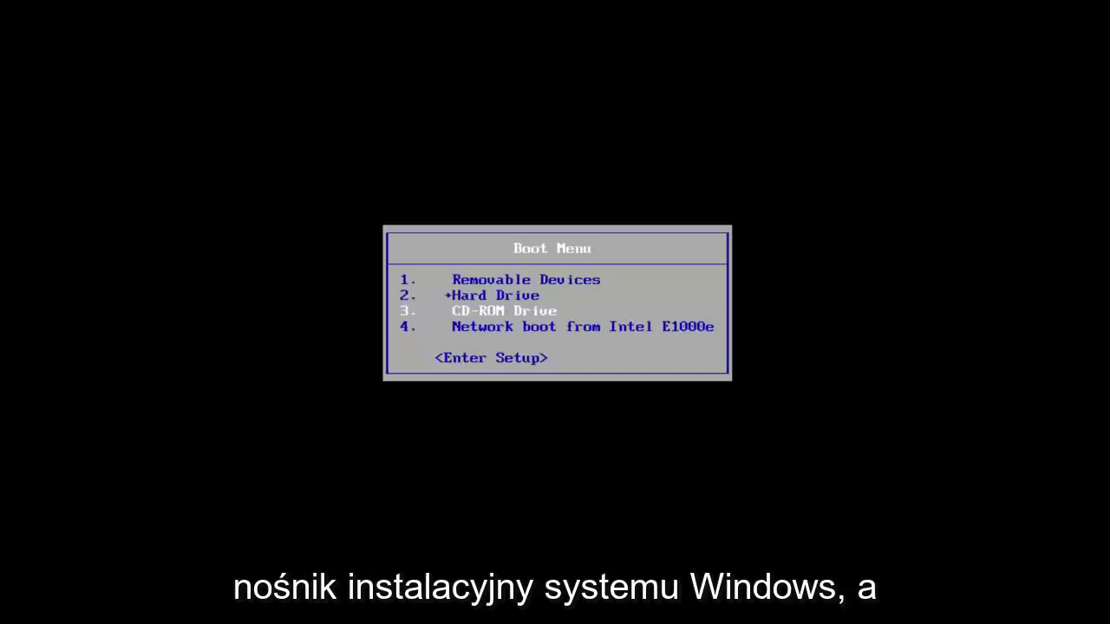
key("Return")
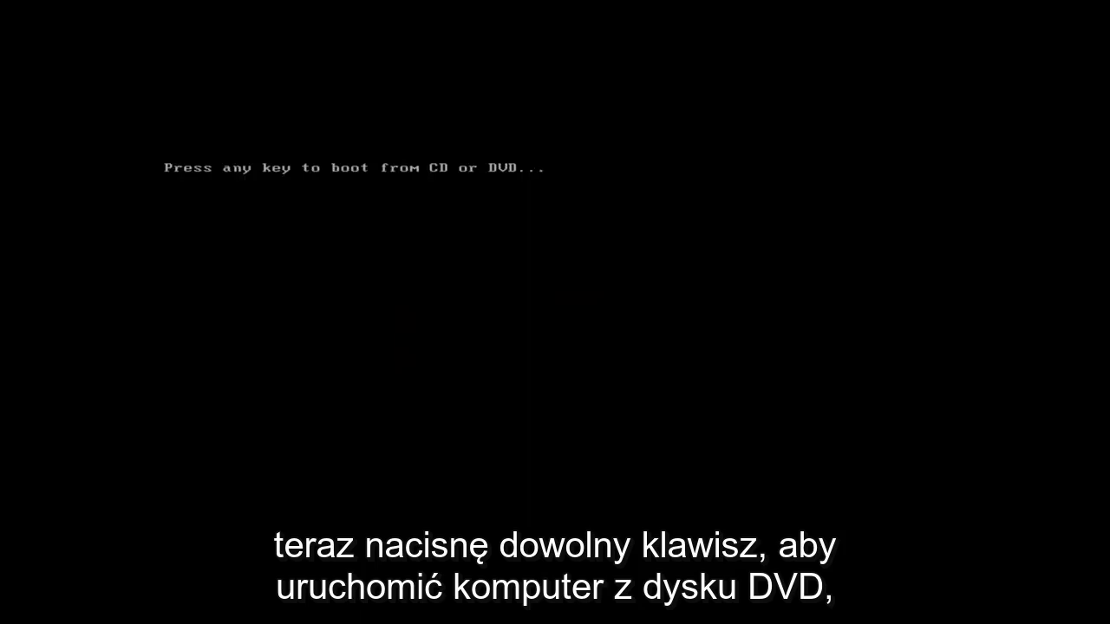
key("Return")
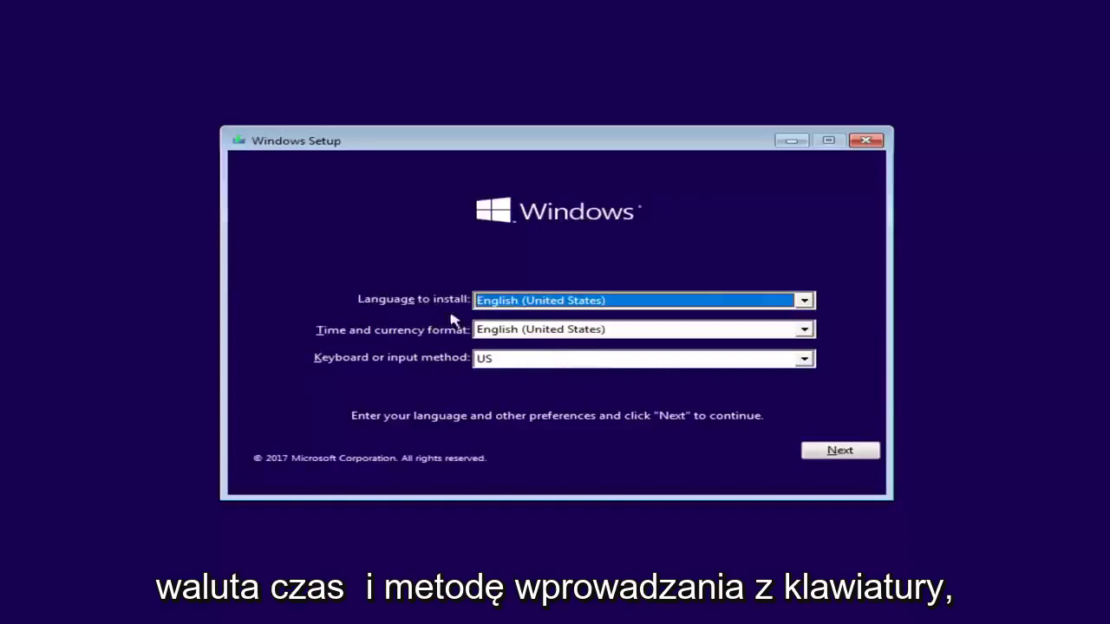
Accept the default setup language settings and open Command Prompt through the computer repair and advanced troubleshooting options
left_click(838, 452)
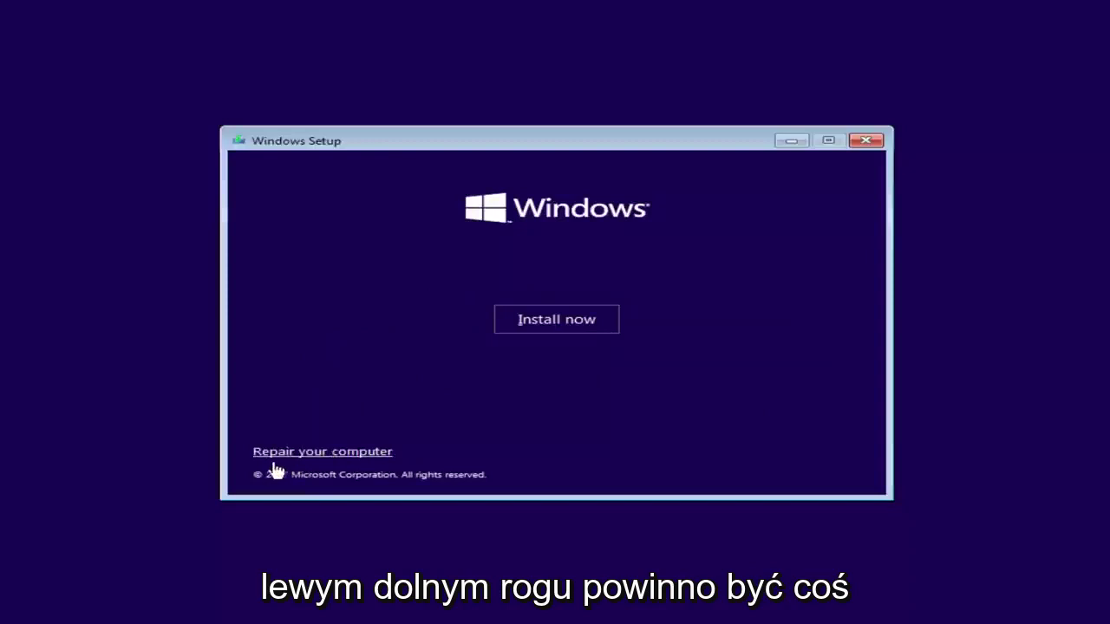
left_click(341, 453)
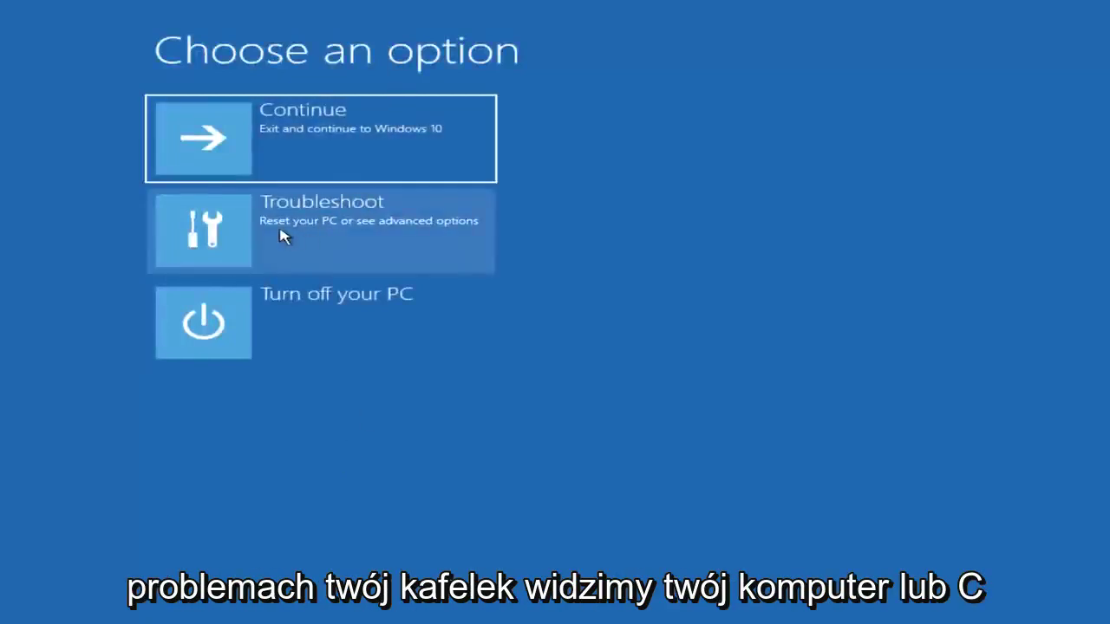
left_click(328, 231)
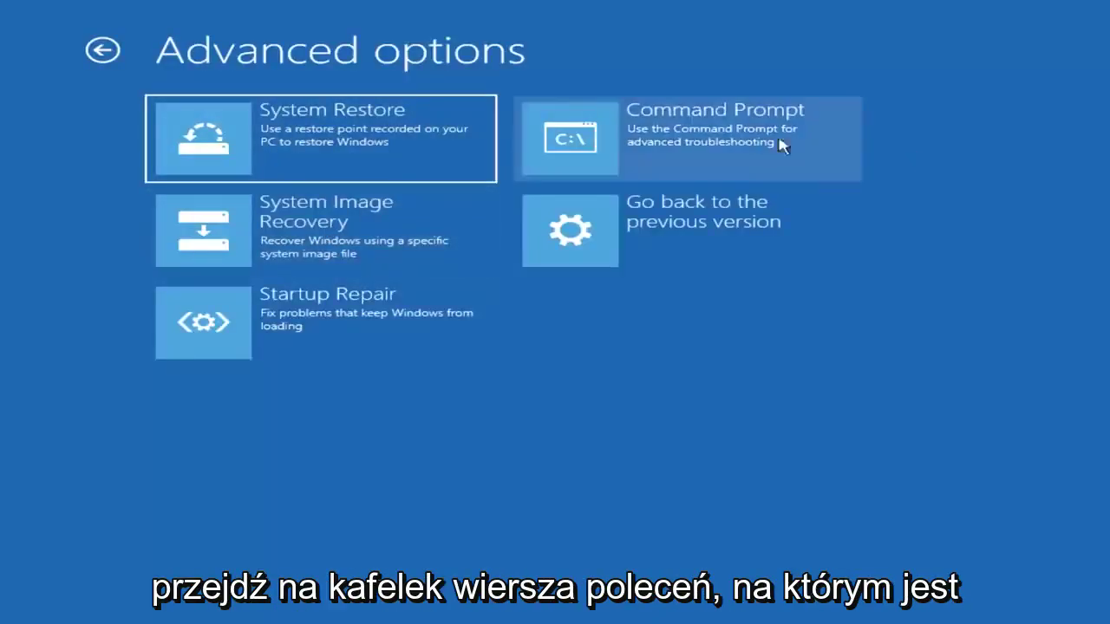
left_click(648, 146)
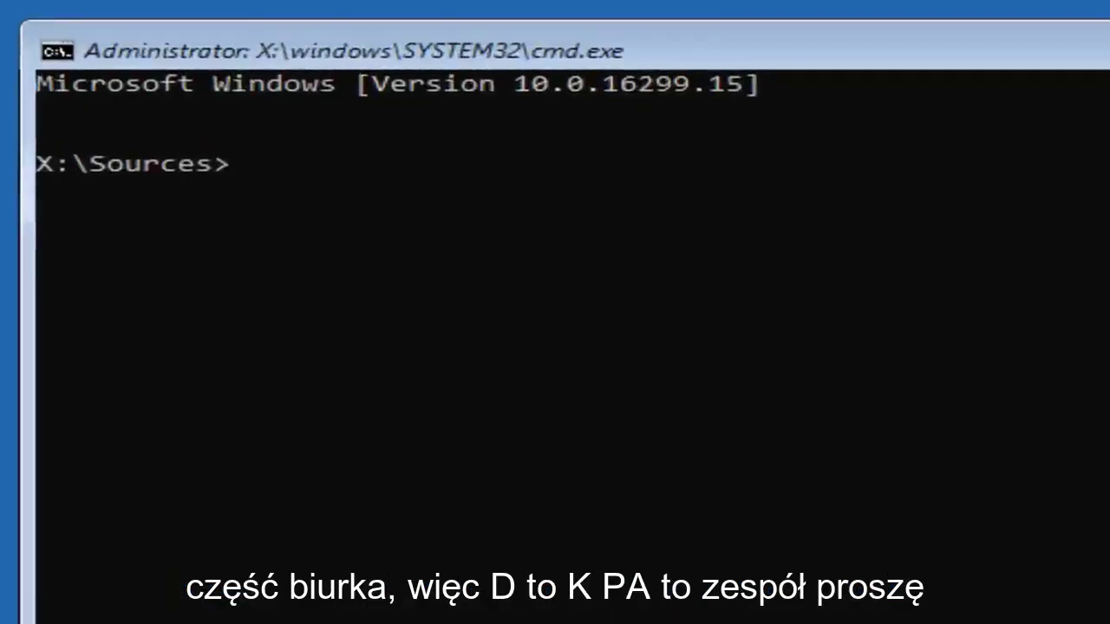
Start the diskpart utility and list the computer's disks with "list disk"
type("diskpart")
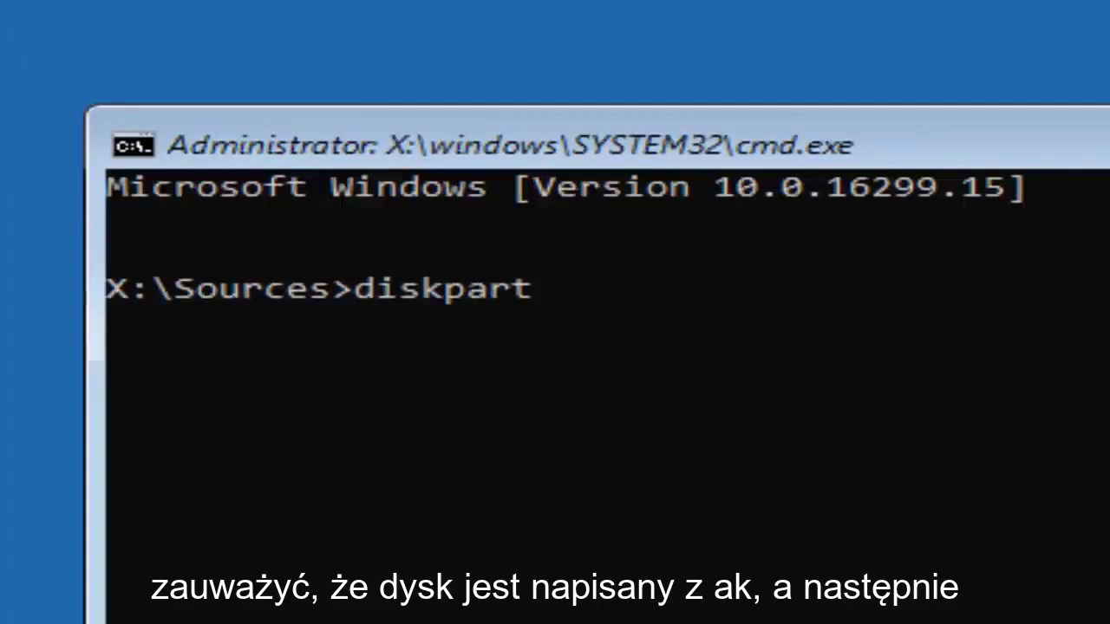
key("Return")
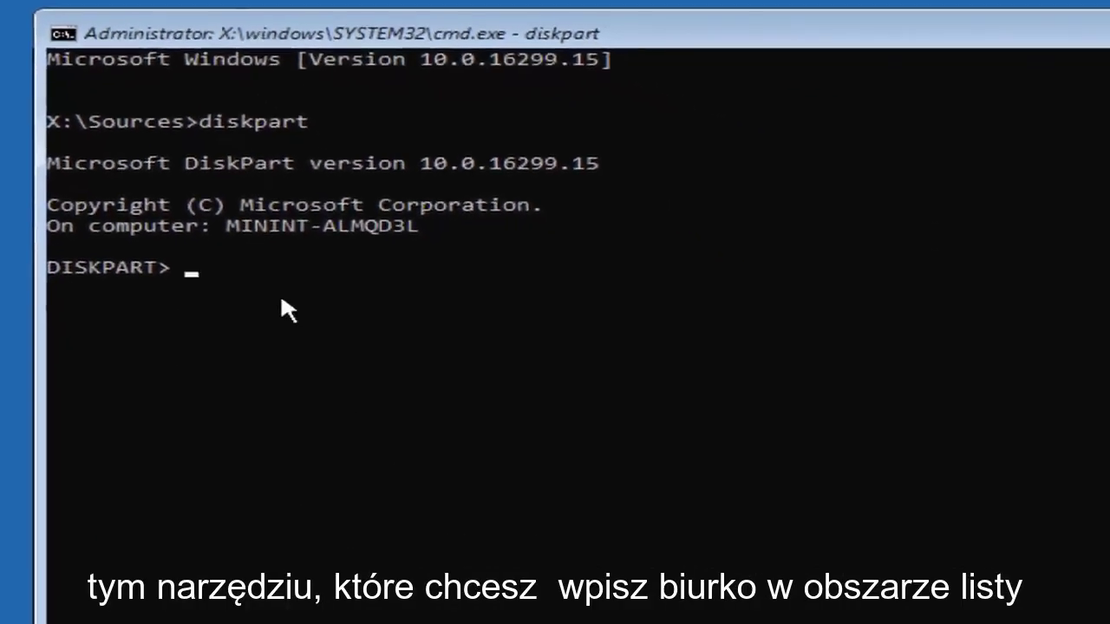
type("list")
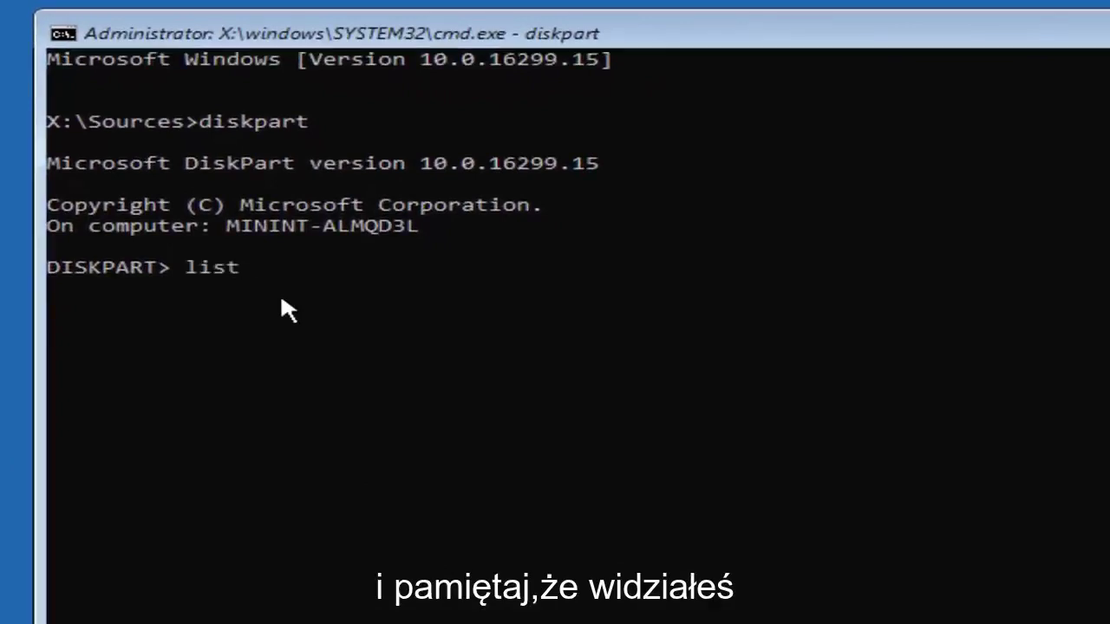
type(" disk")
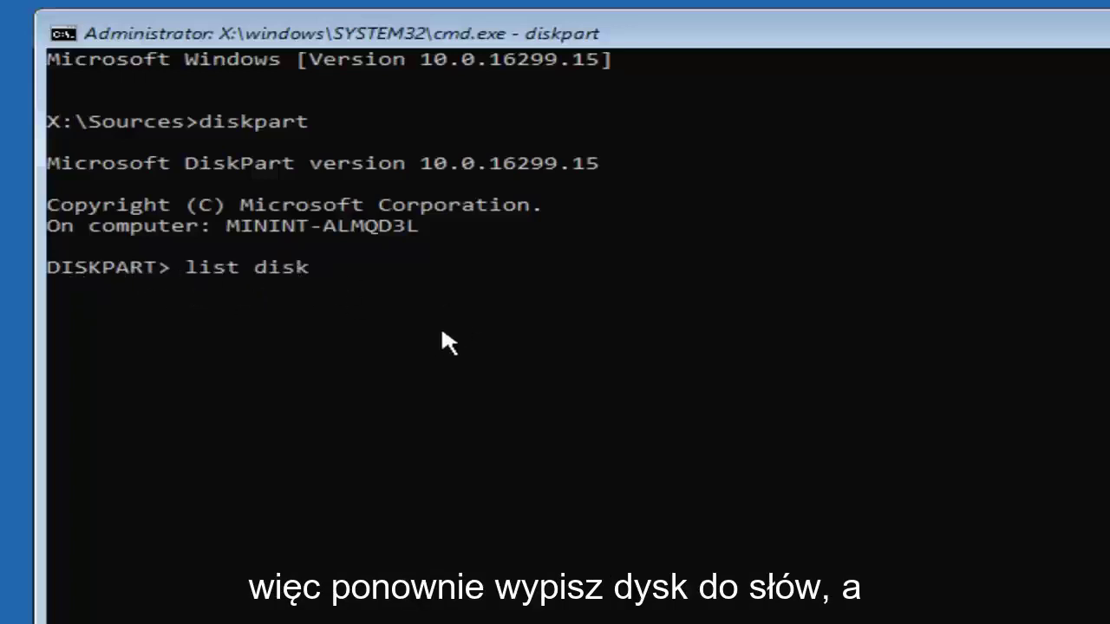
key("Return")
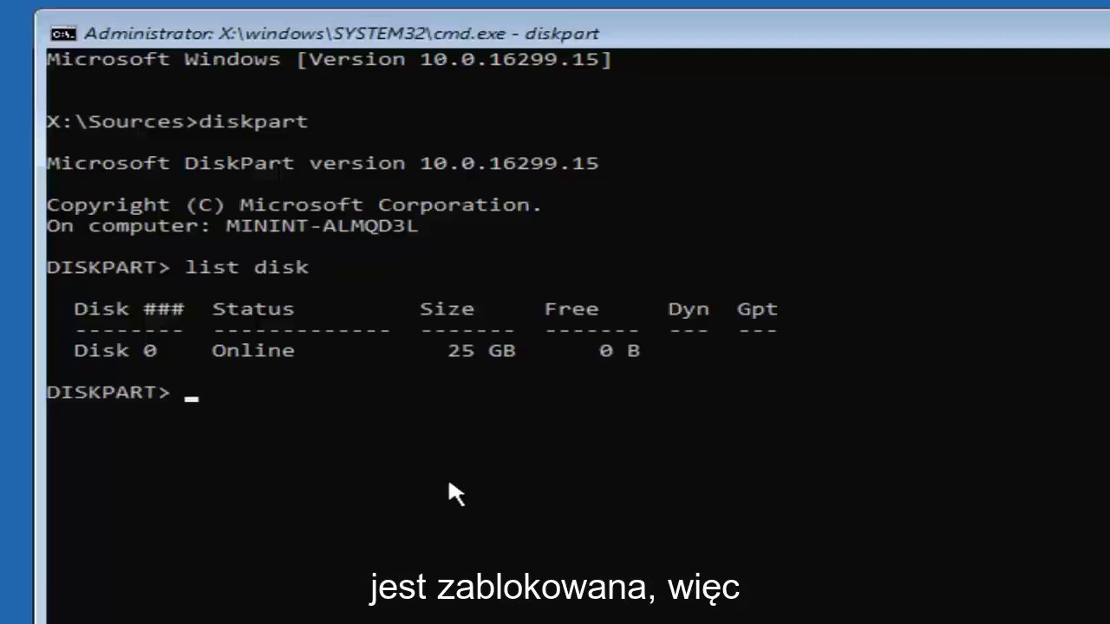
Select disk 0 in DiskPart and list its partitions
type("select")
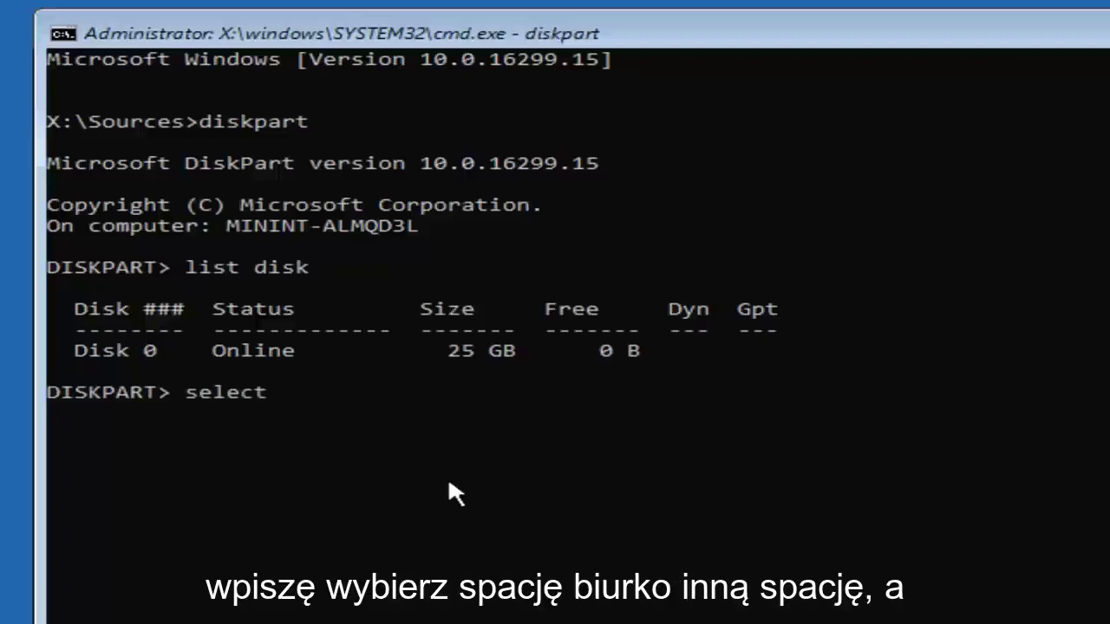
type(" disk 0")
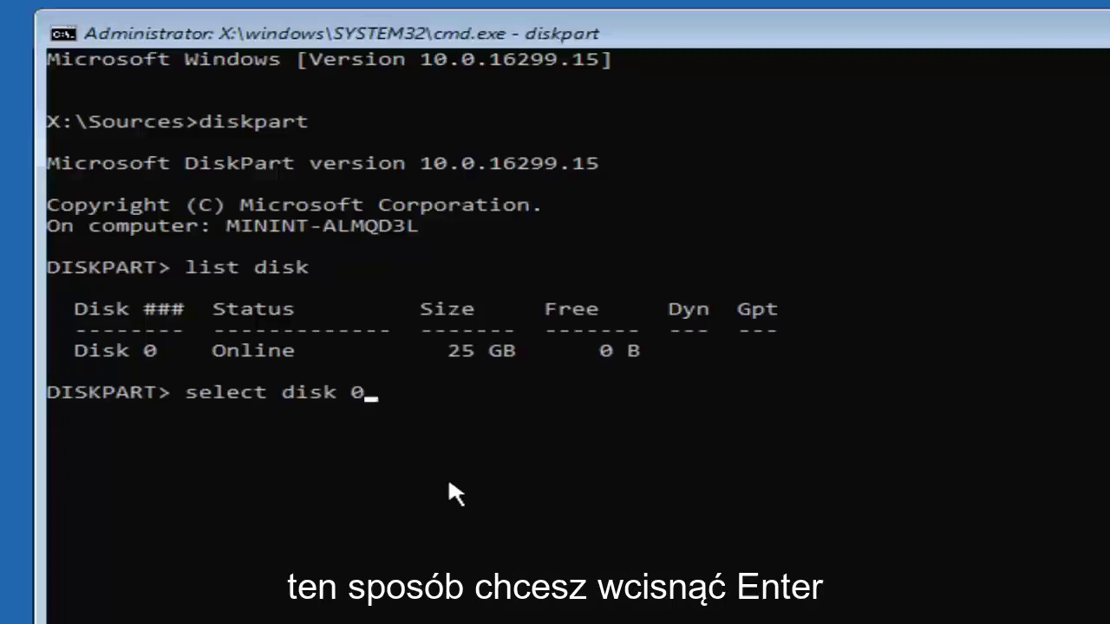
key("Return")
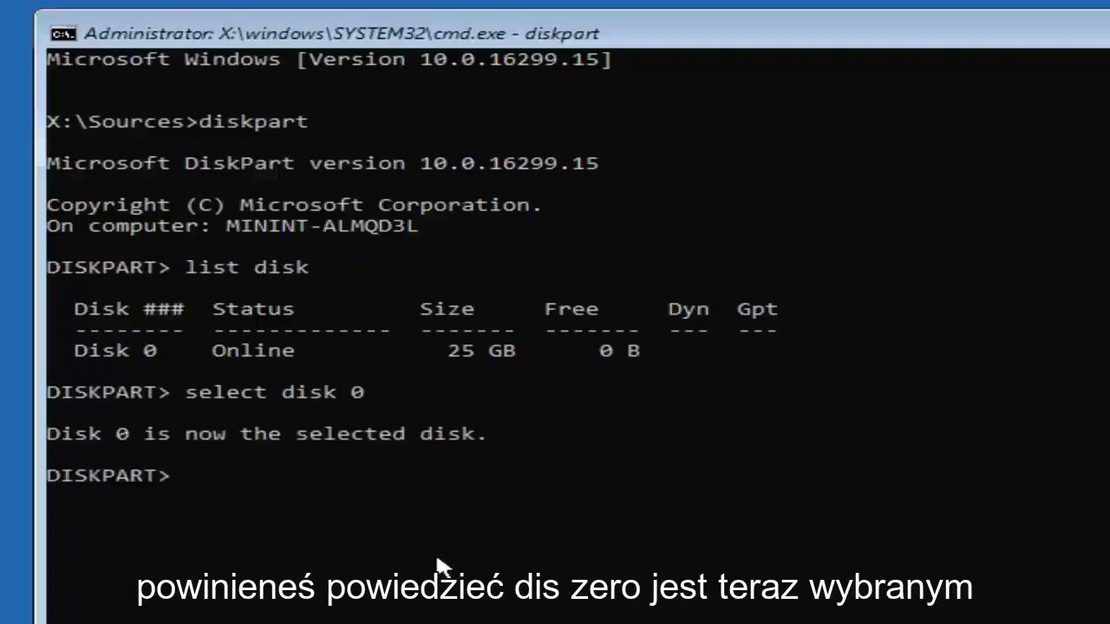
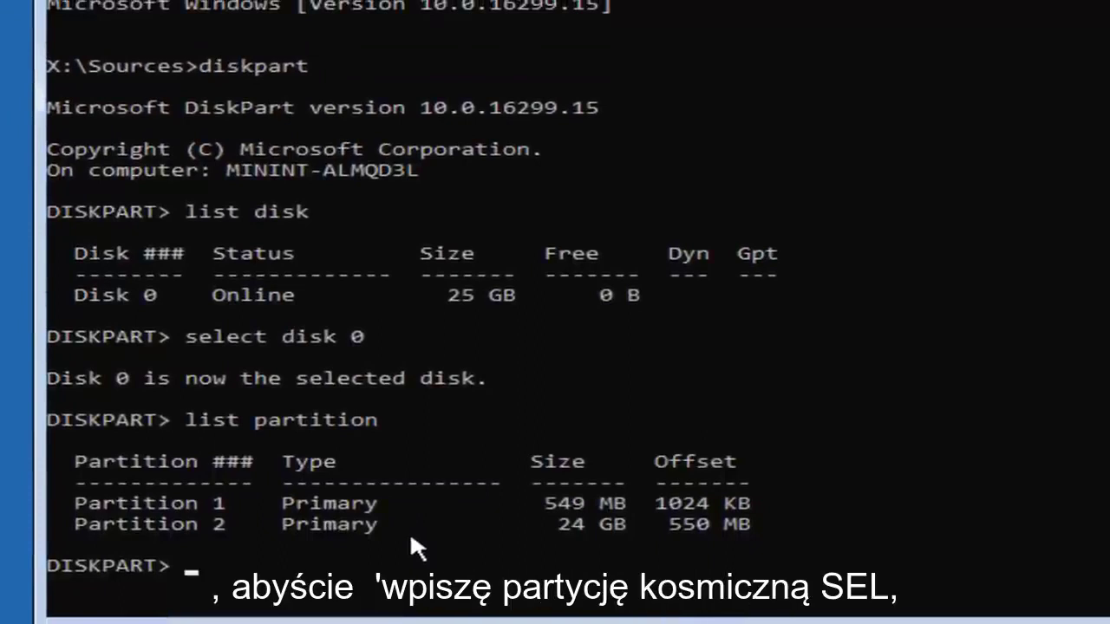
Select partition 2 of disk 0 with "sel partition 2"
type("sel par")
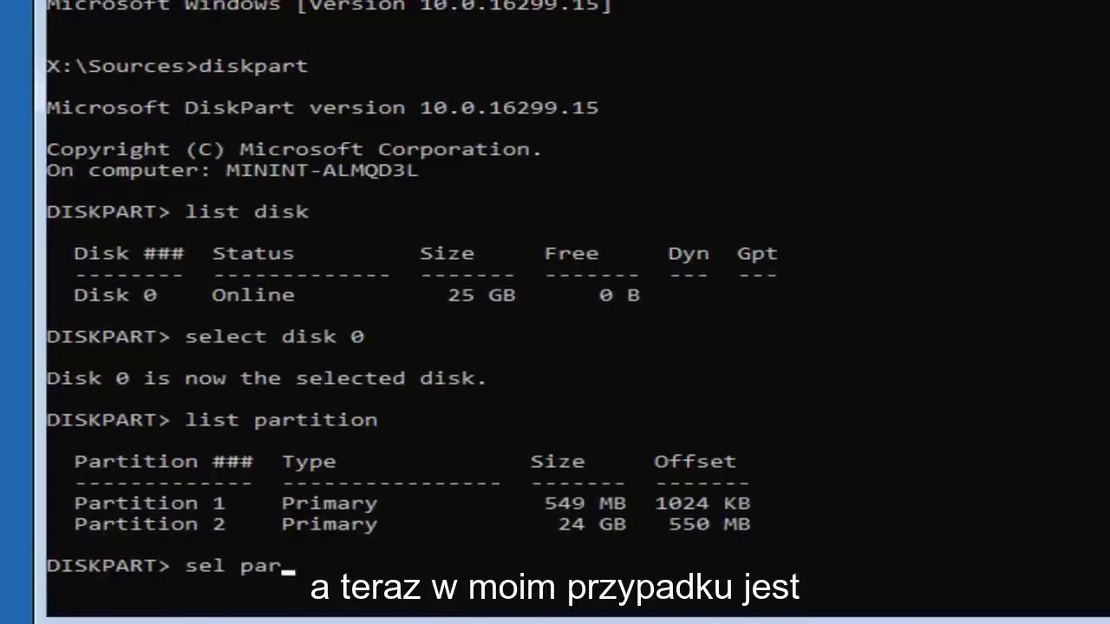
type("tition")
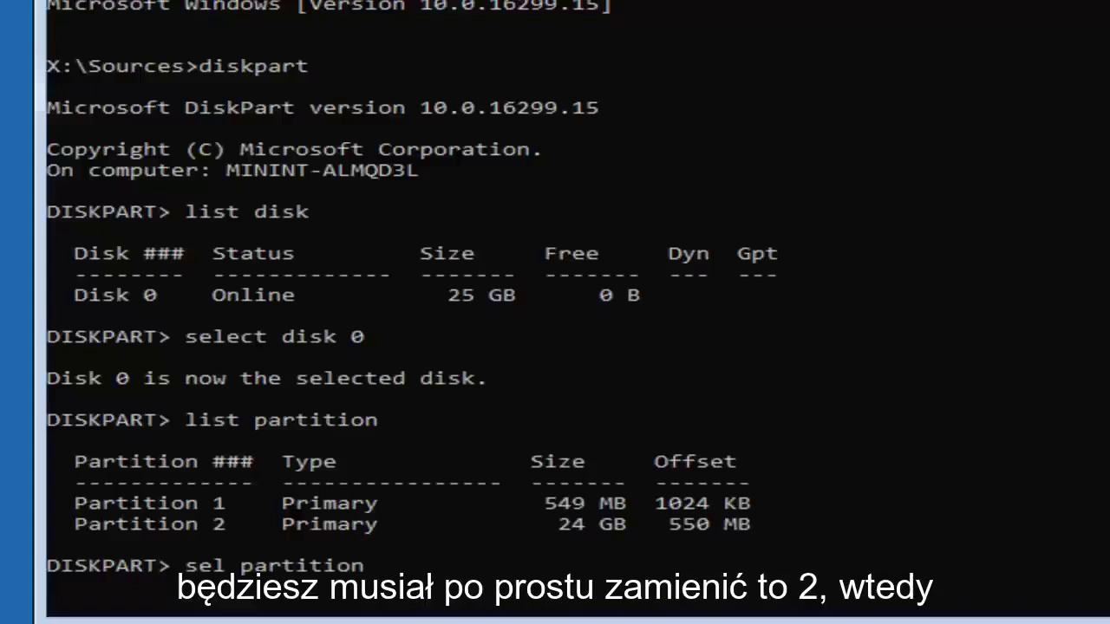
type("2")
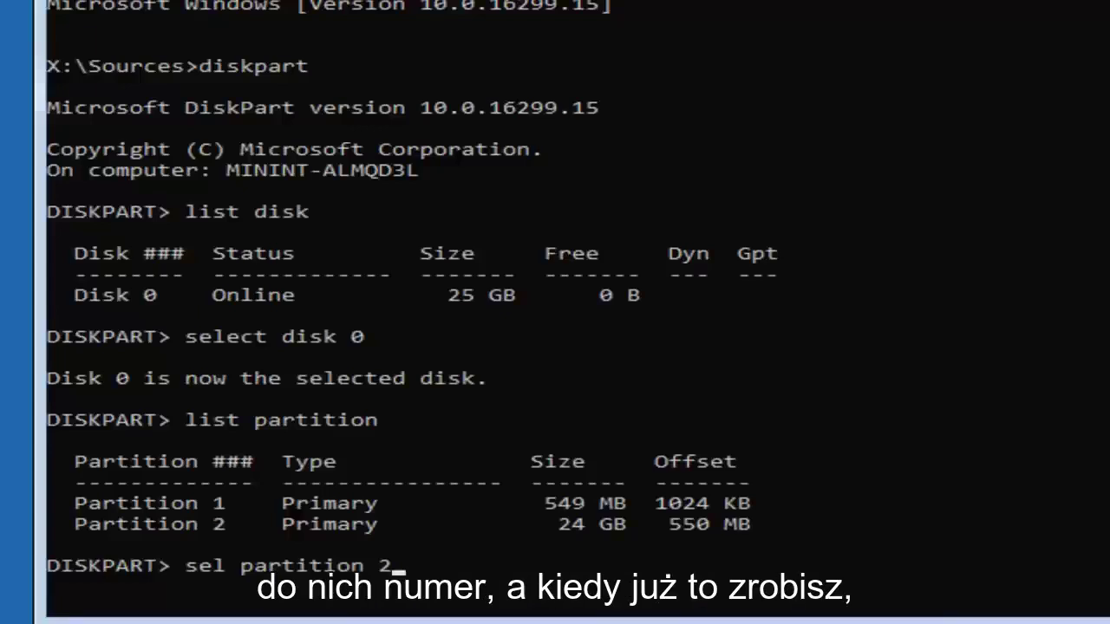
key("Return")
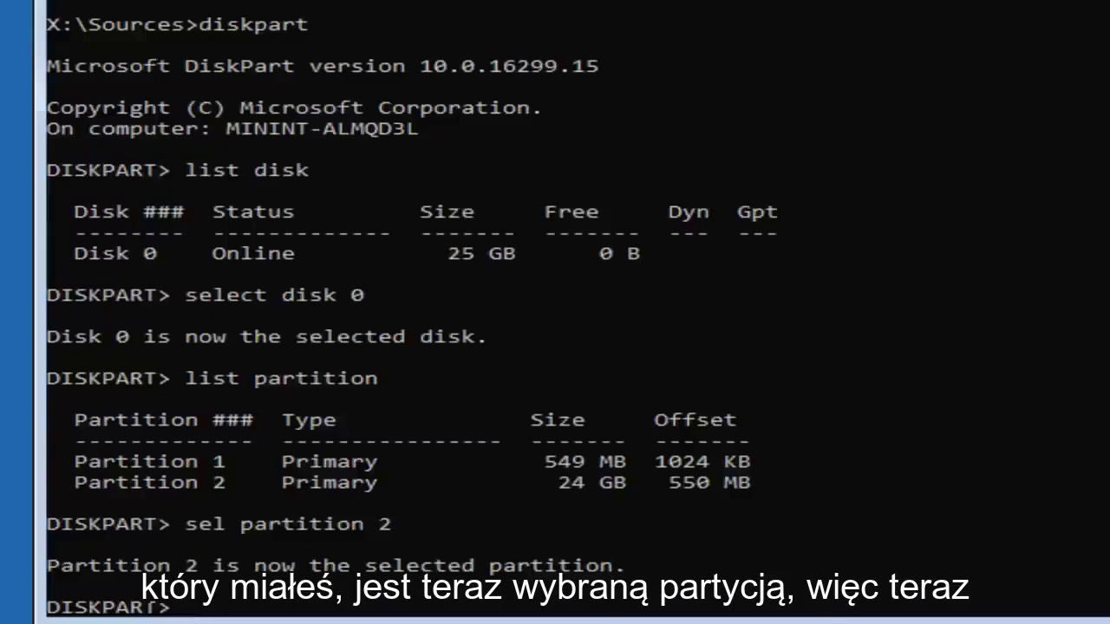
Format the selected partition as FAT32 with "format fs=fat32"
type("forma")
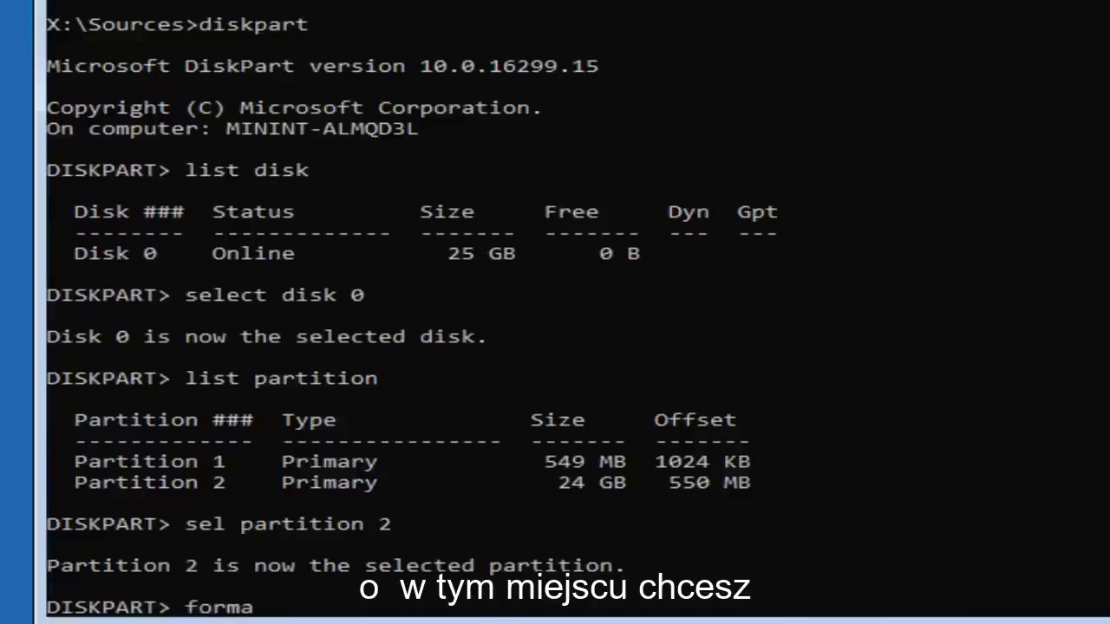
type("t")
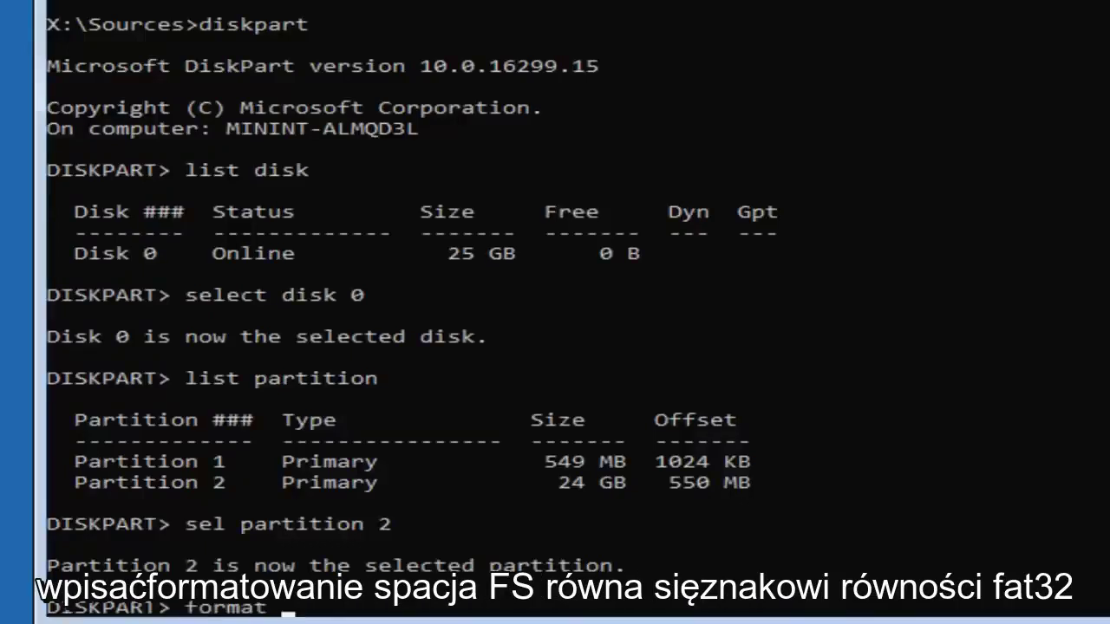
type(" fs=fat32")
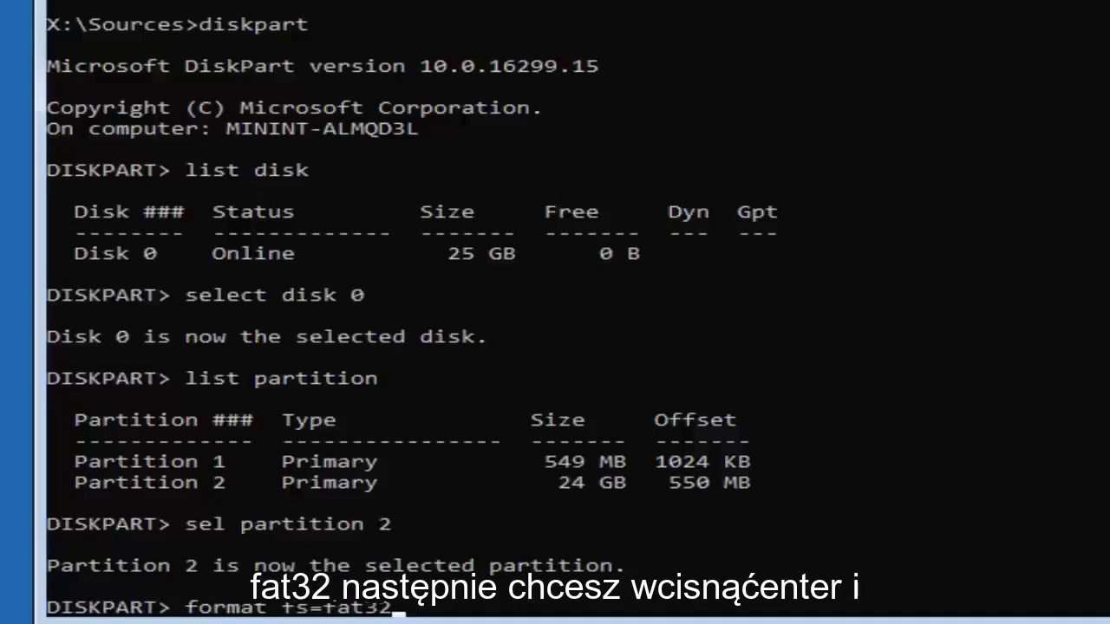
key("Return")
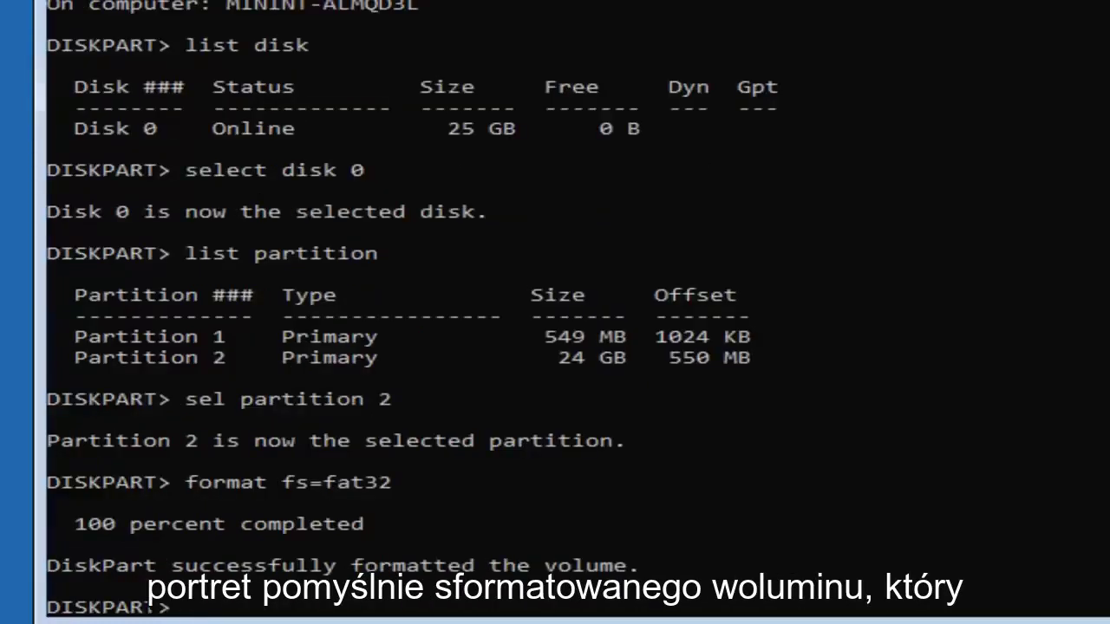
List the partitions of the disk again with "list partition"
type("l")
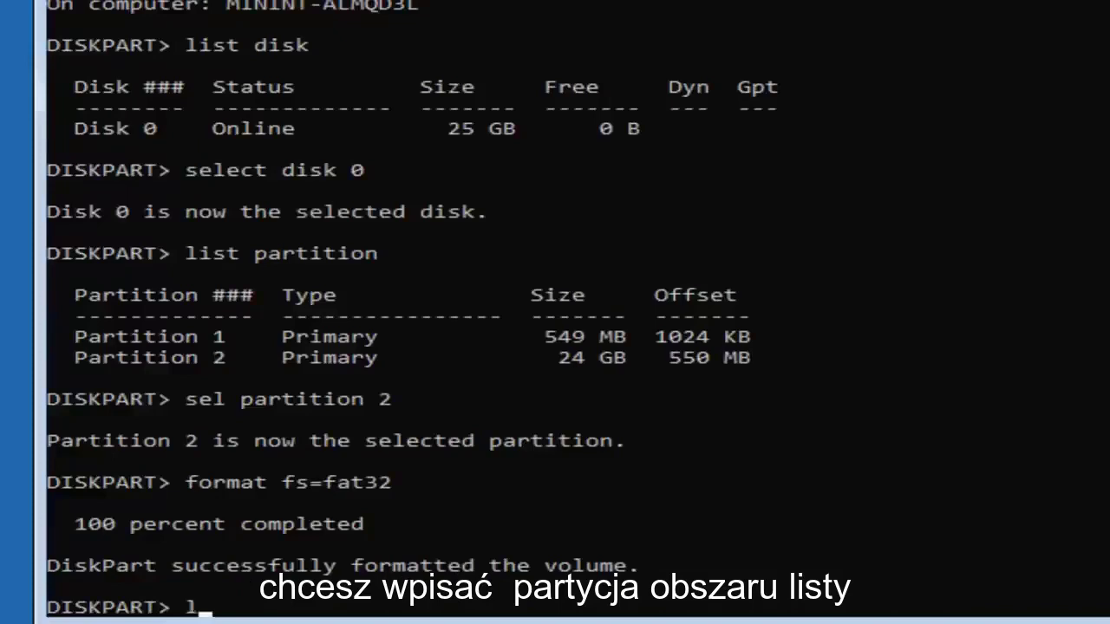
type("ist pa")
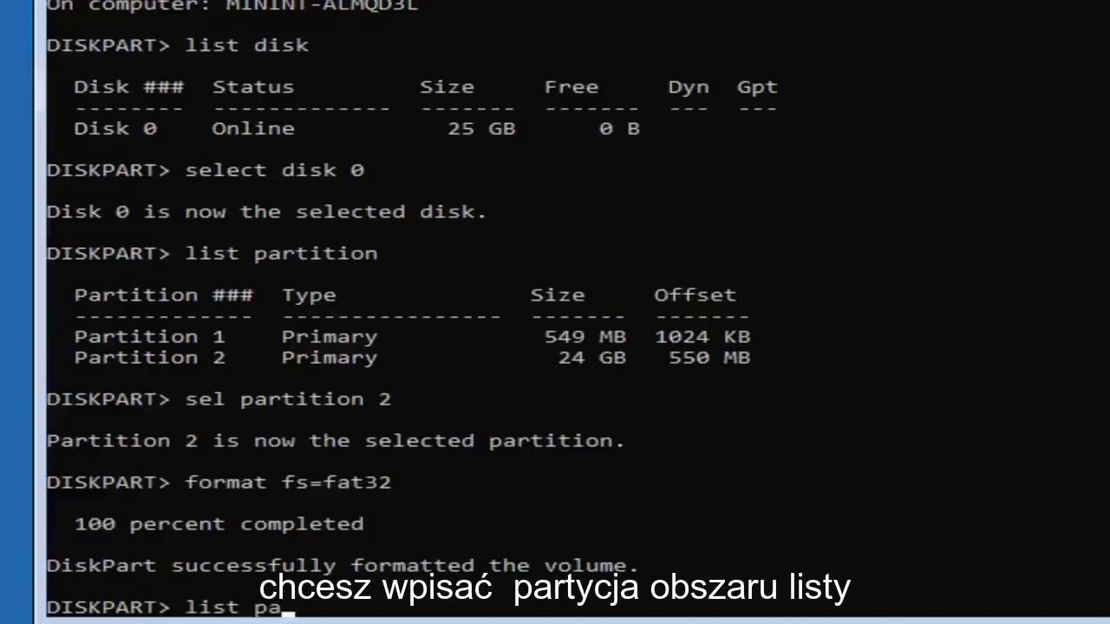
type("rtition")
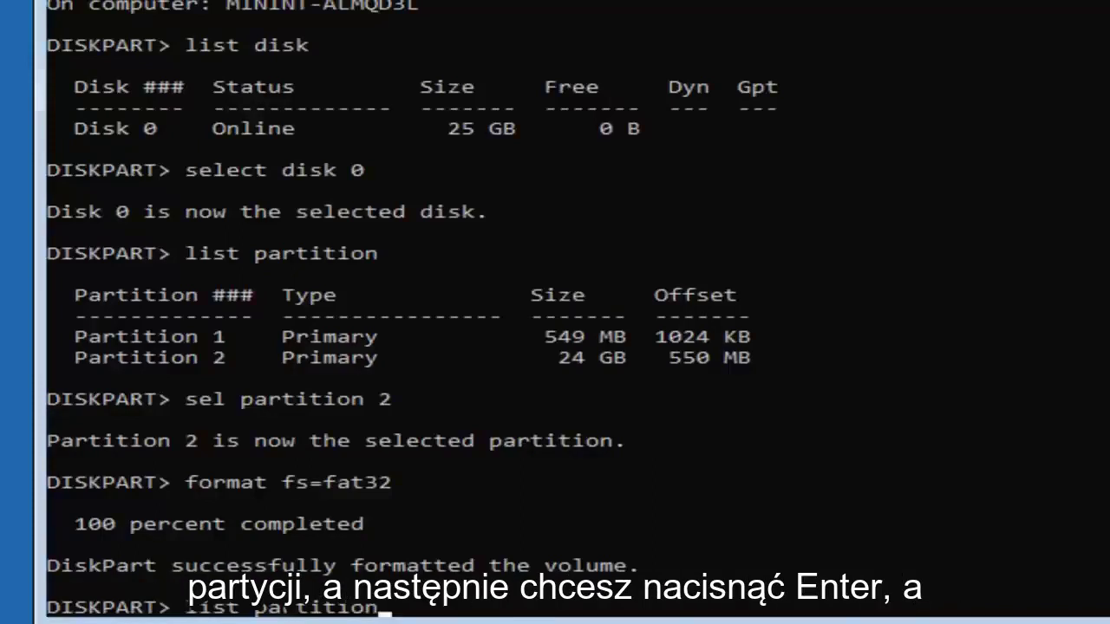
key("Return")
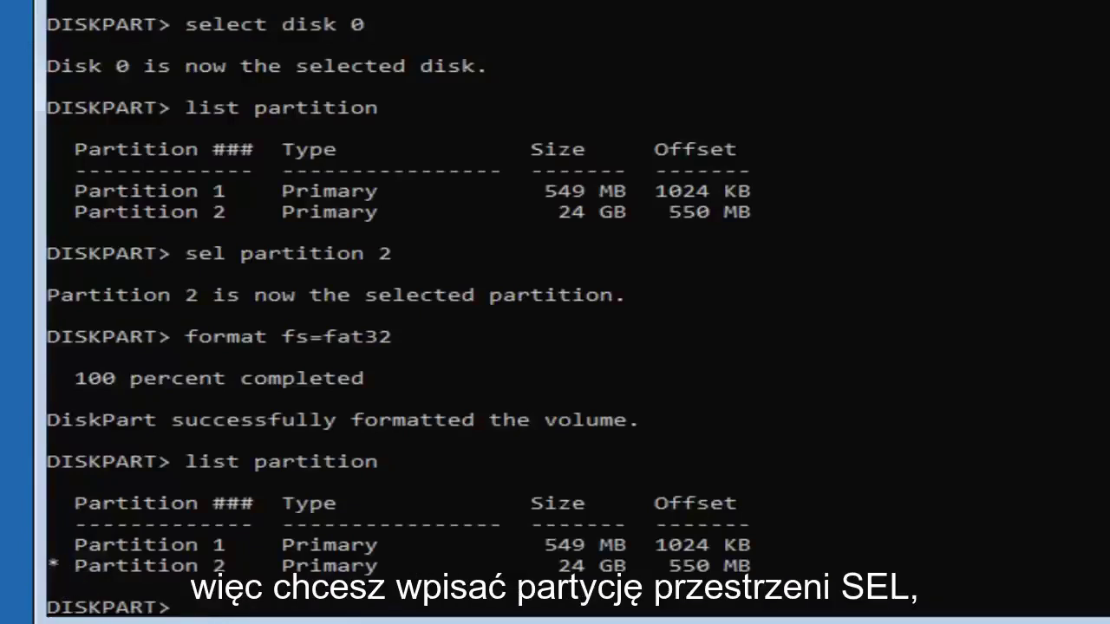
Select the newly formatted partition 2 again with "sel partition 2"
type("d")
key("BackSpace")
type("sel par")
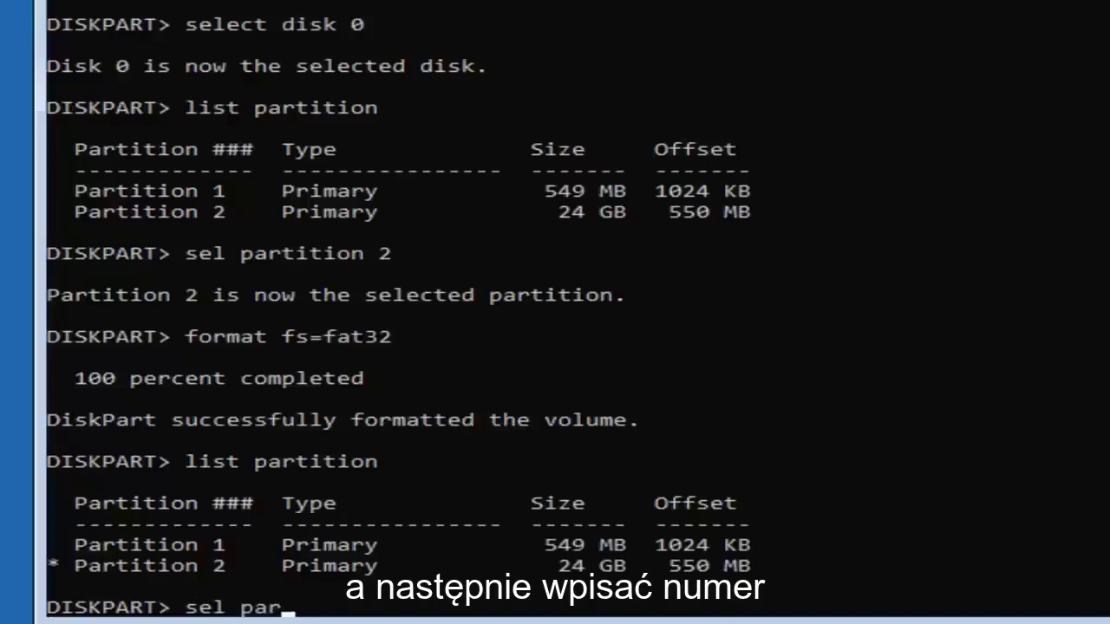
type("tition ")
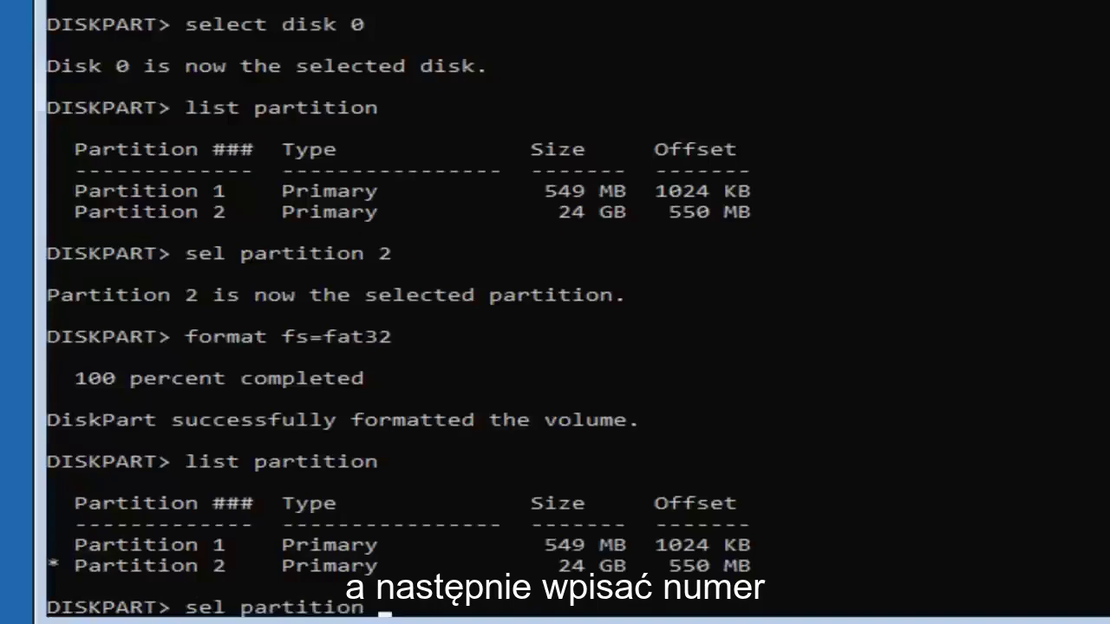
type("2")
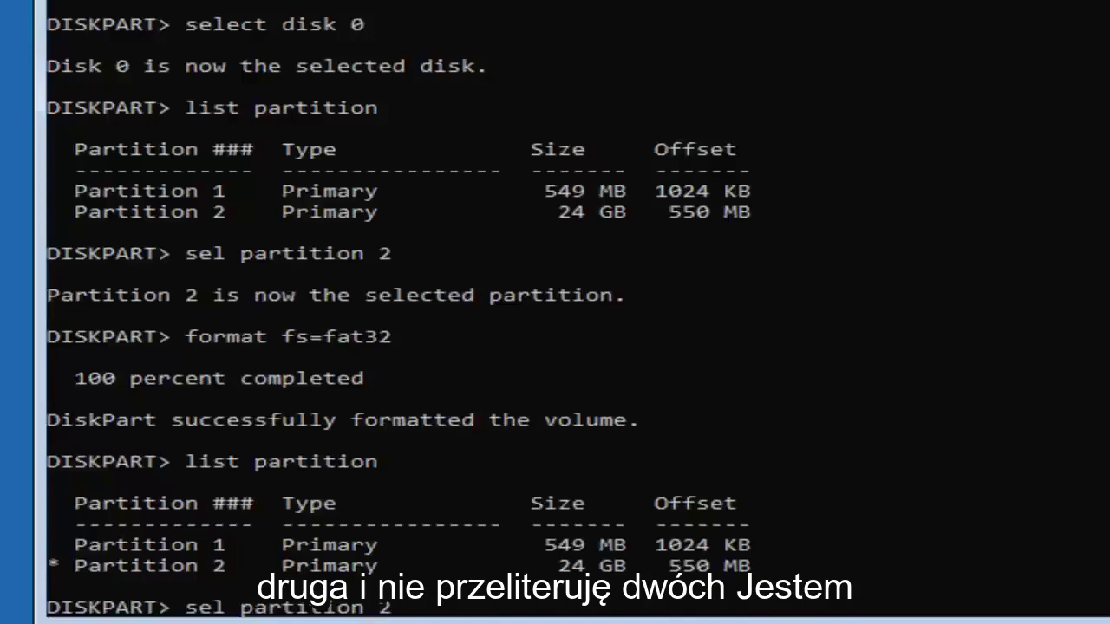
key("Return")
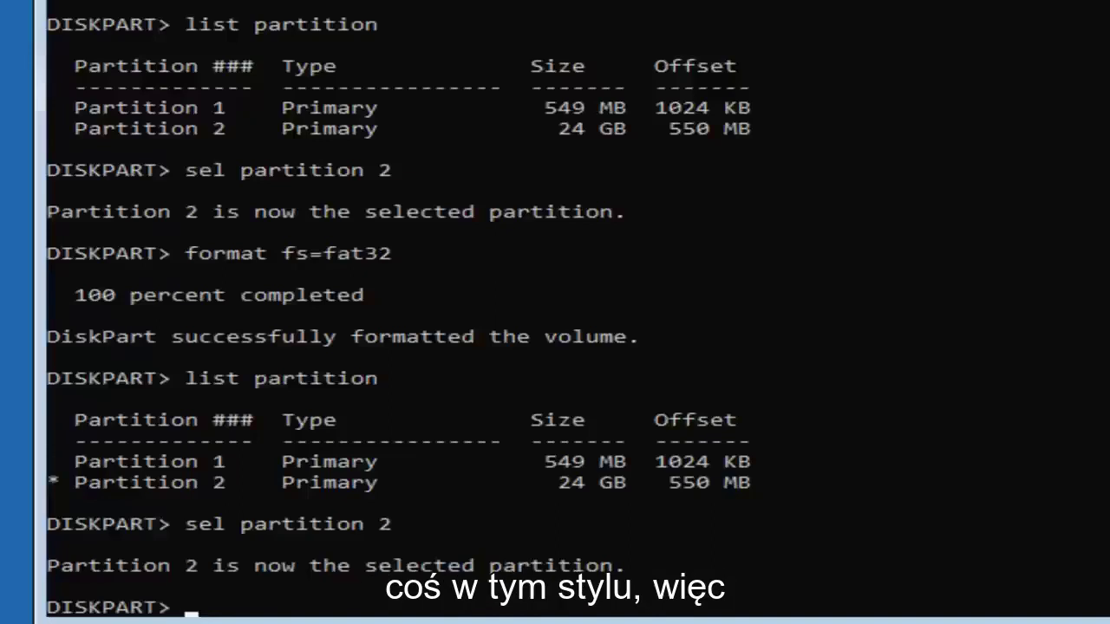
Assign drive letter H to the selected partition with "assign letter = H:"
type("assign")
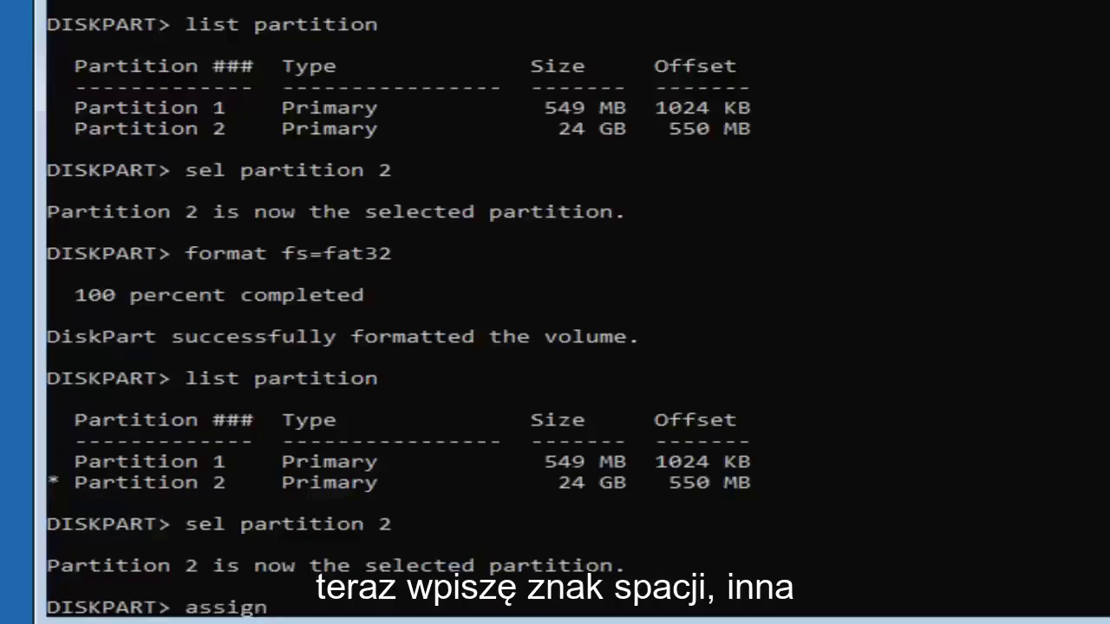
type(" lette")
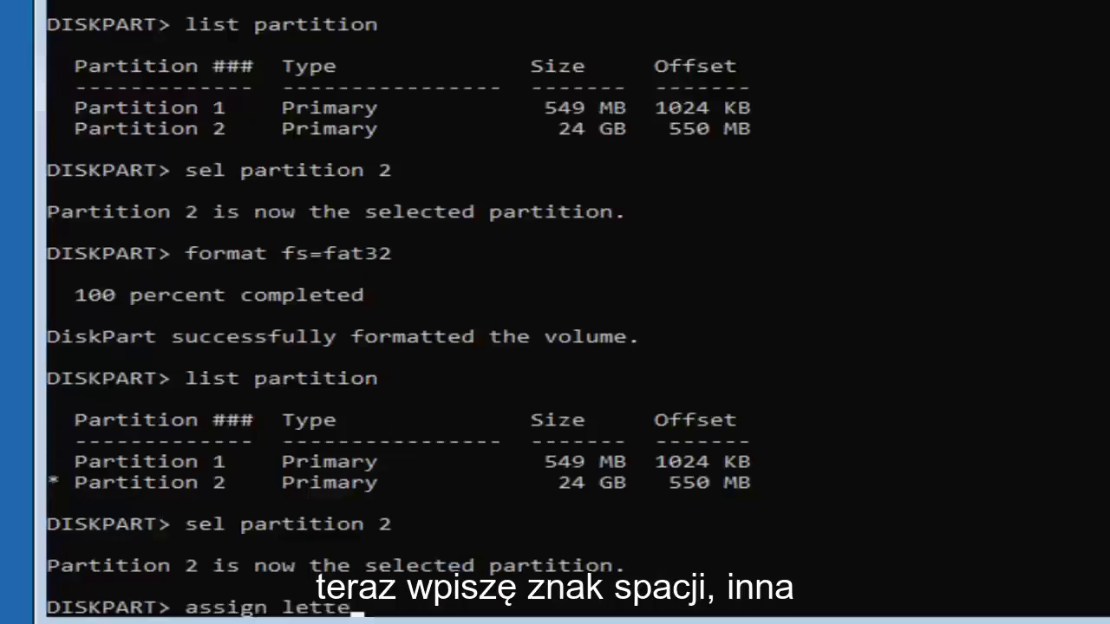
type("r =")
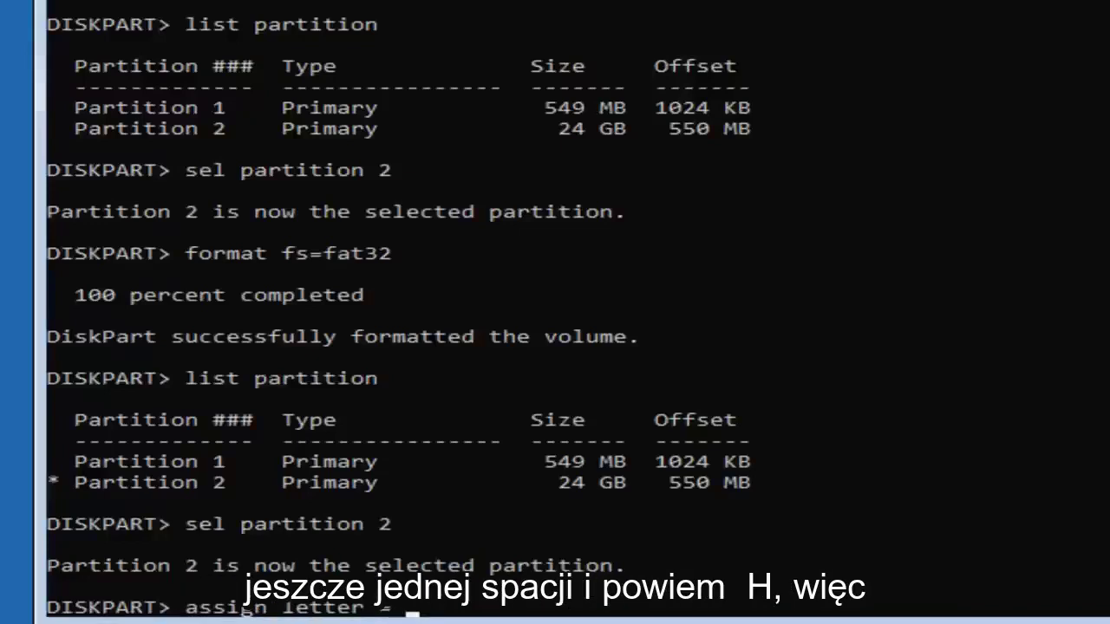
type("H:")
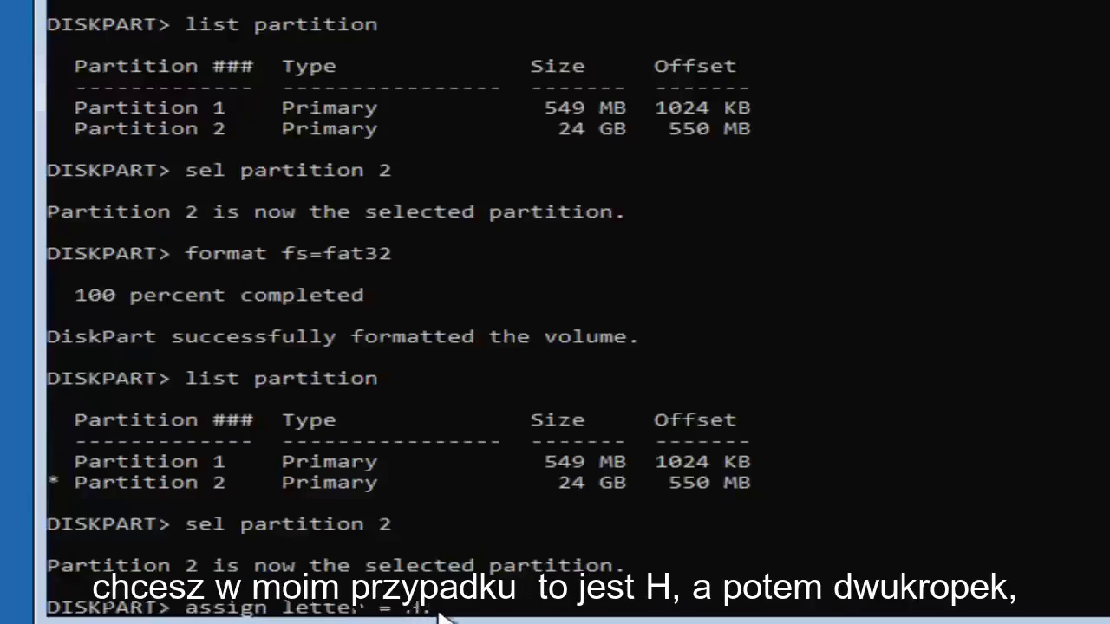
key("Return")
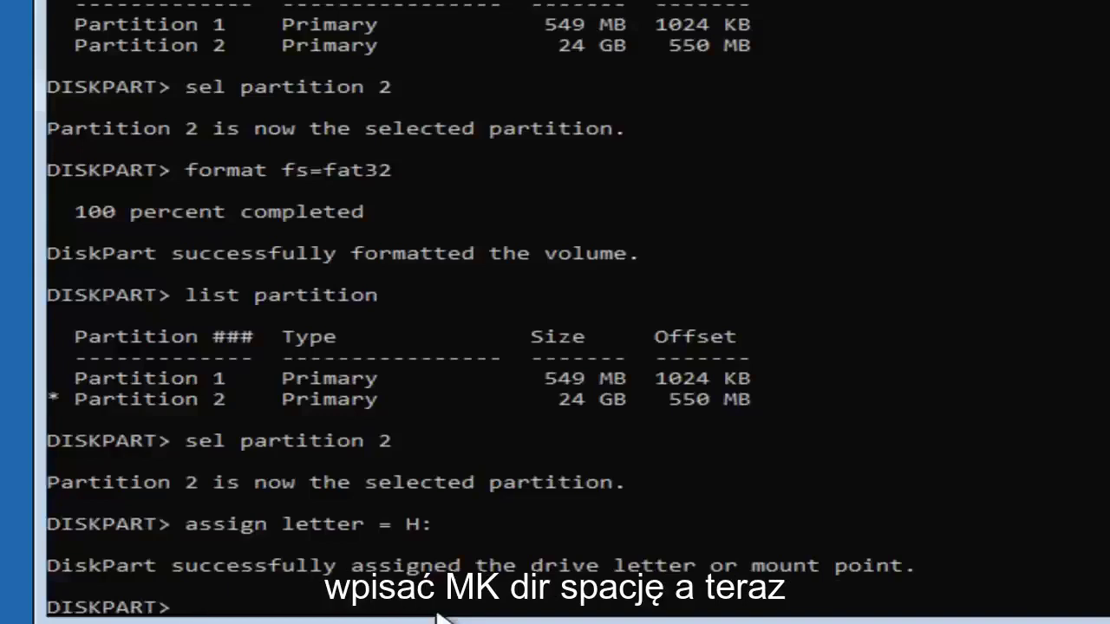
Try to create an EFI folder on drive H from the DiskPart prompt with "mkdir h:\EFI\"
type("mk")
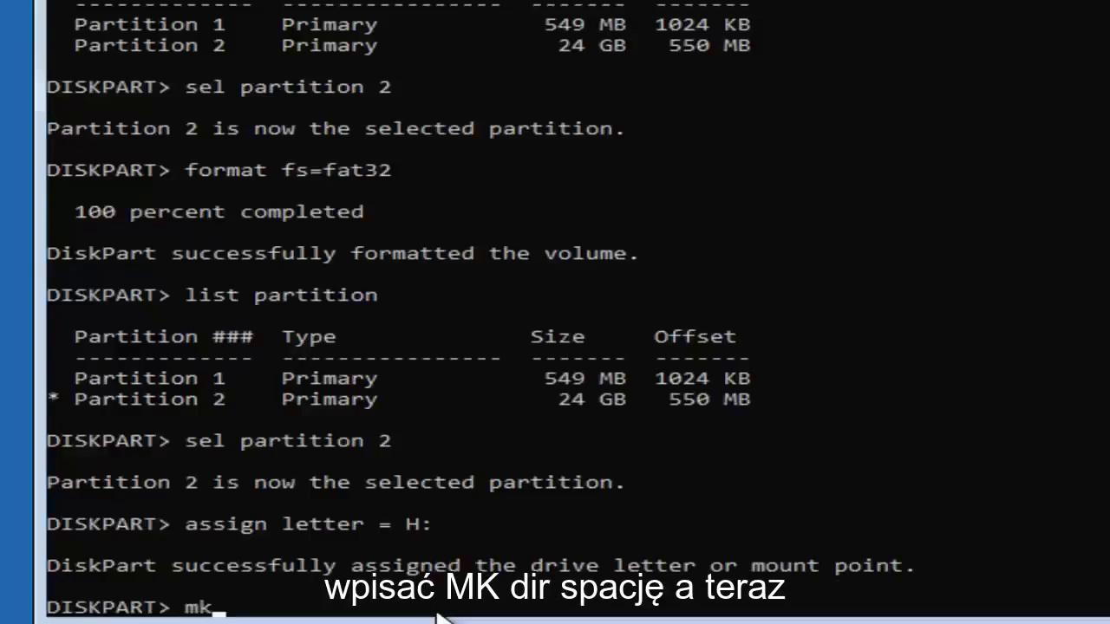
type("dir ")
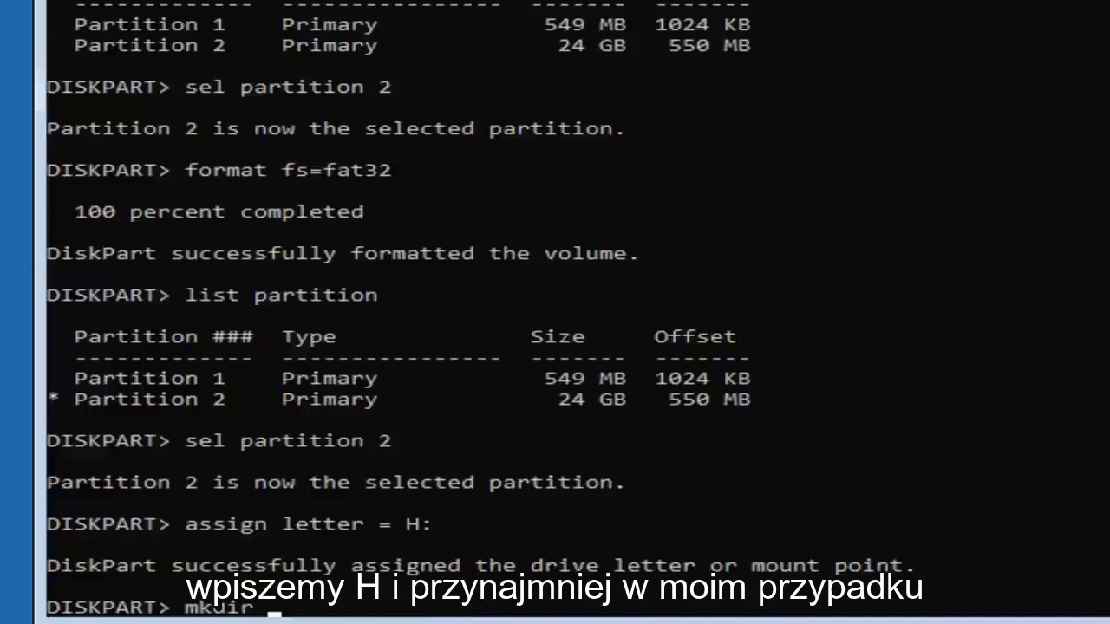
type("h:")
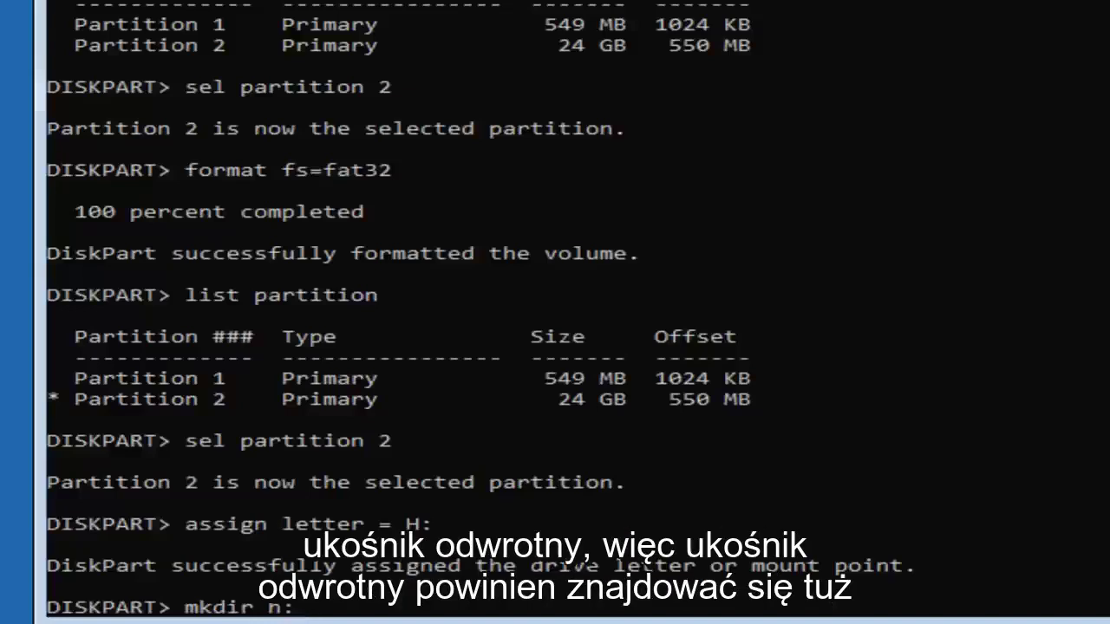
type("\\")
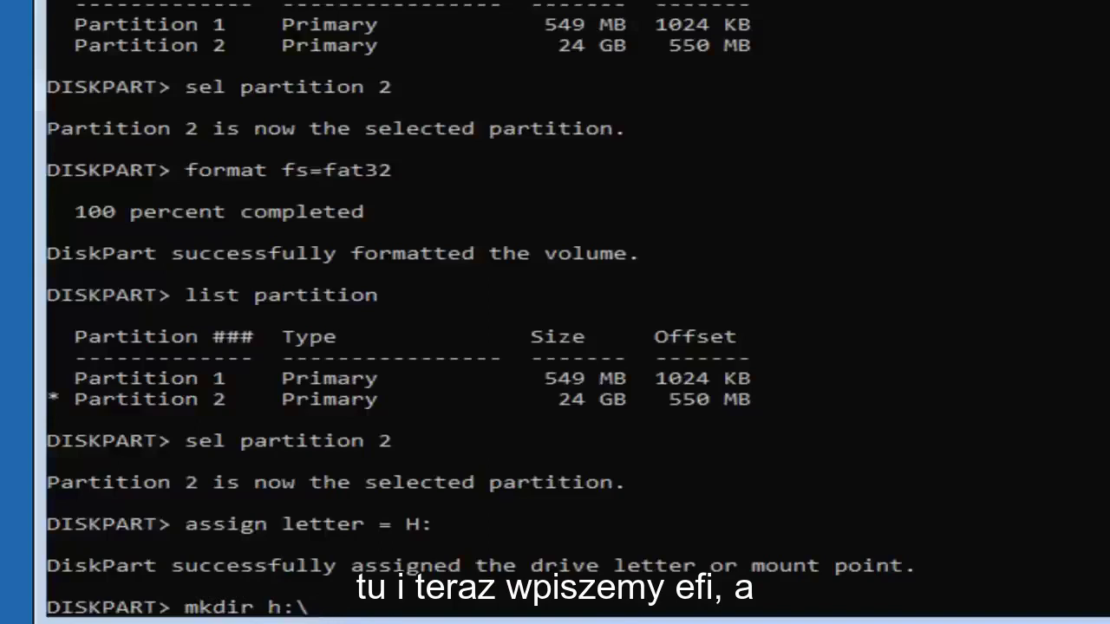
type("EFI")
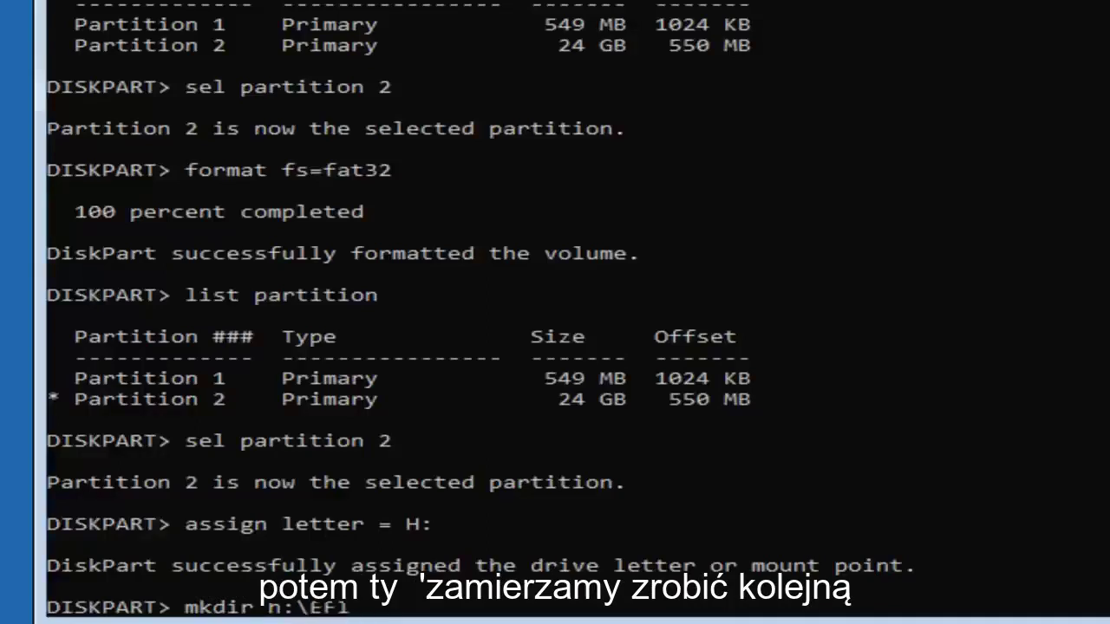
type("\\")
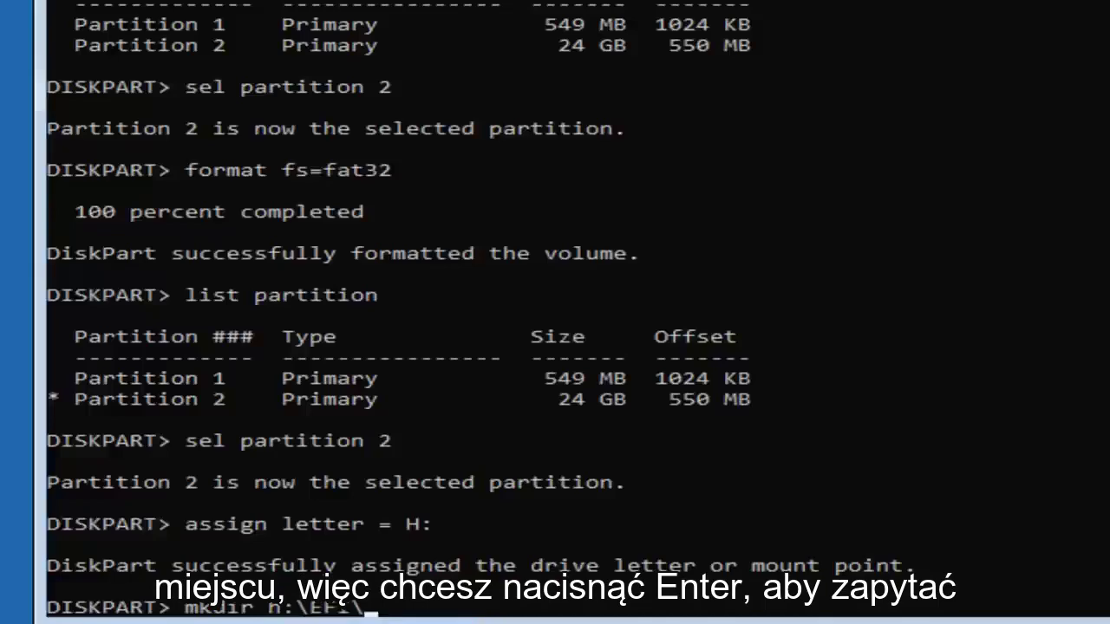
key("Return")
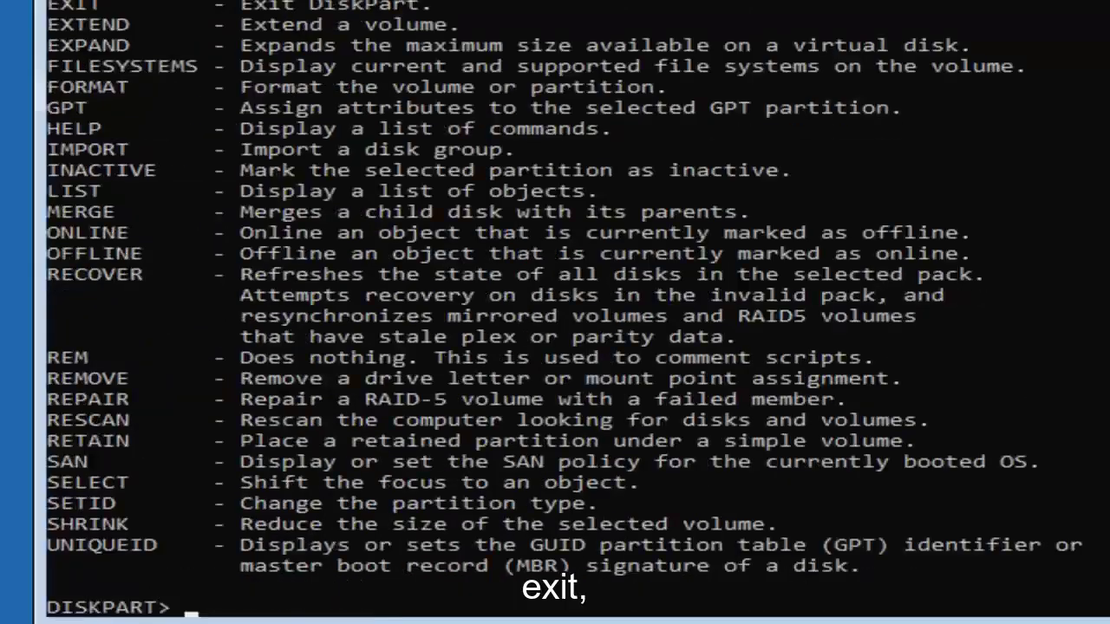
Exit DiskPart and list the contents of the H drive with "dir h:"
type("exit")
key("Return")
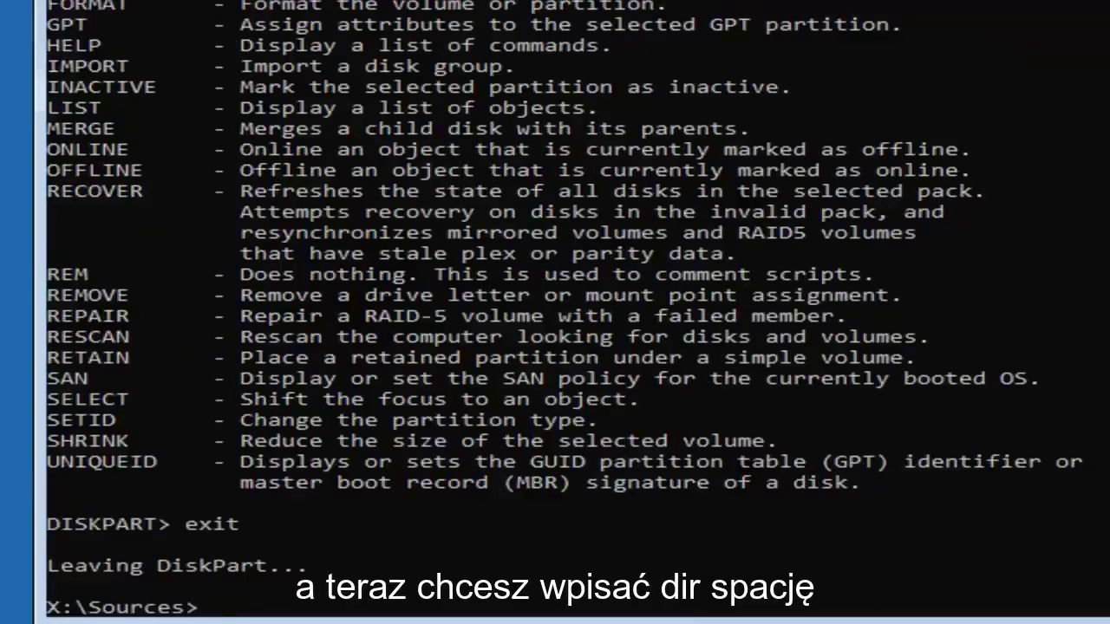
type("dir h")
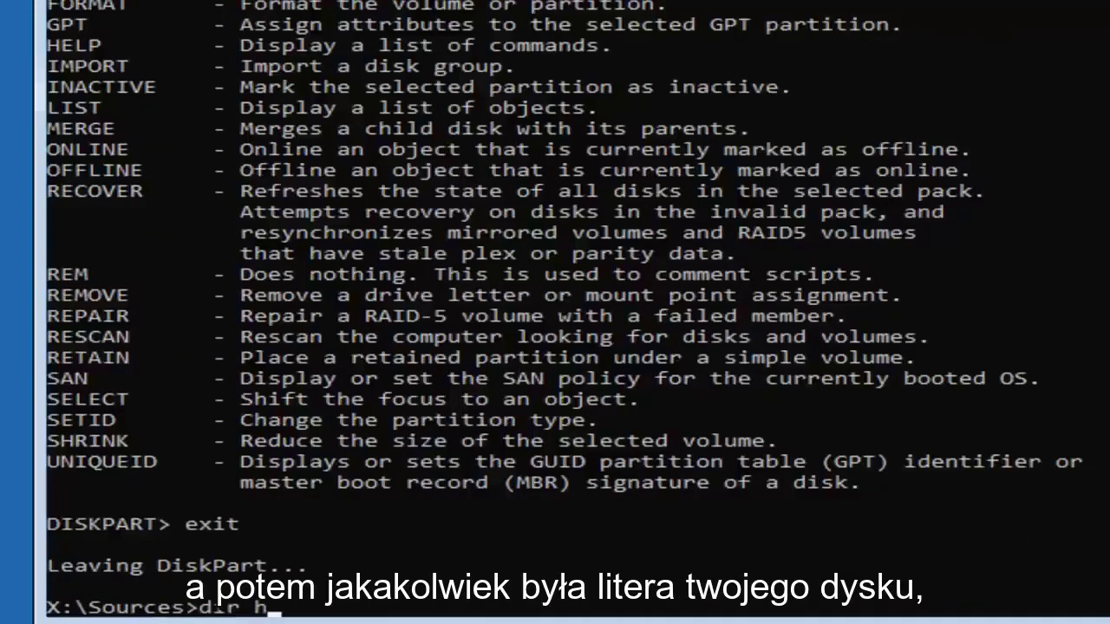
type(":")
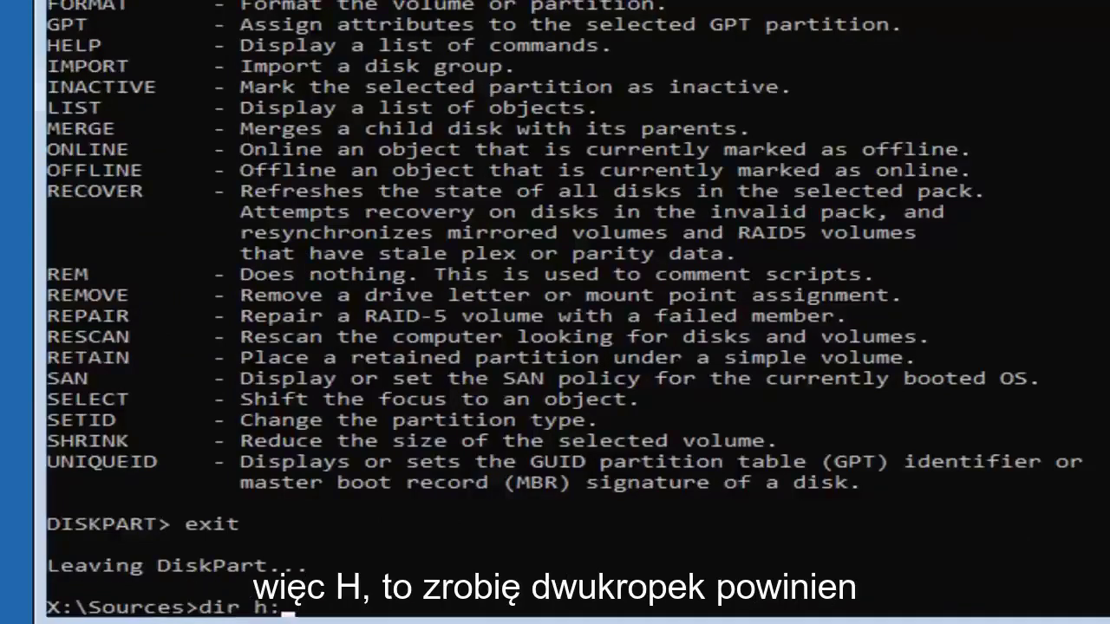
key("Return")
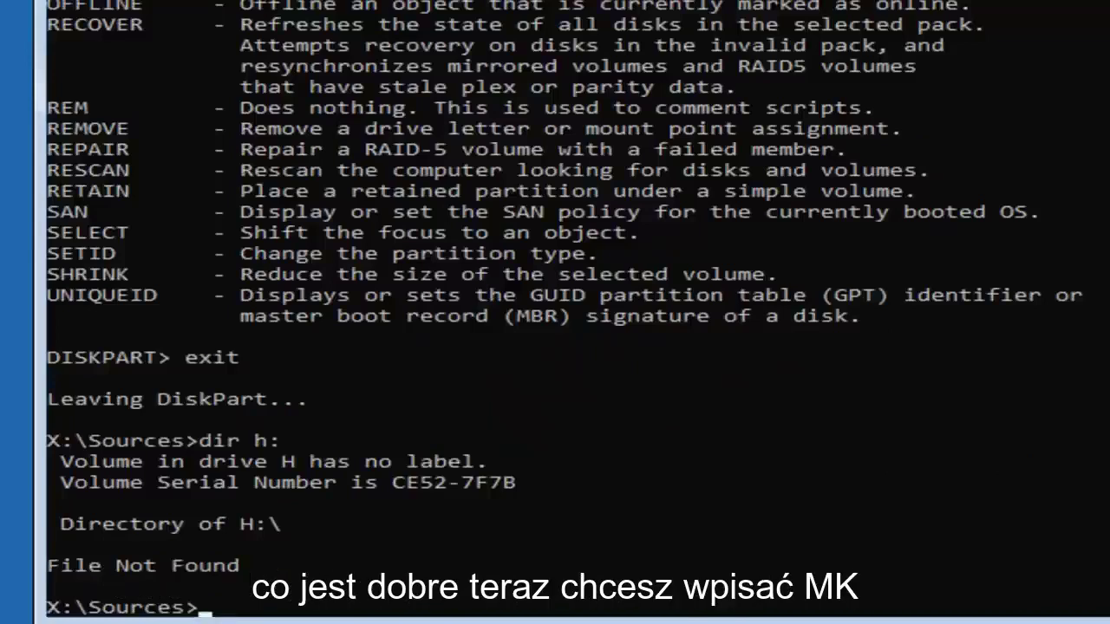
Create the EFI folder at the root of drive H with "mkdir h:\EFI\"
type("mk")
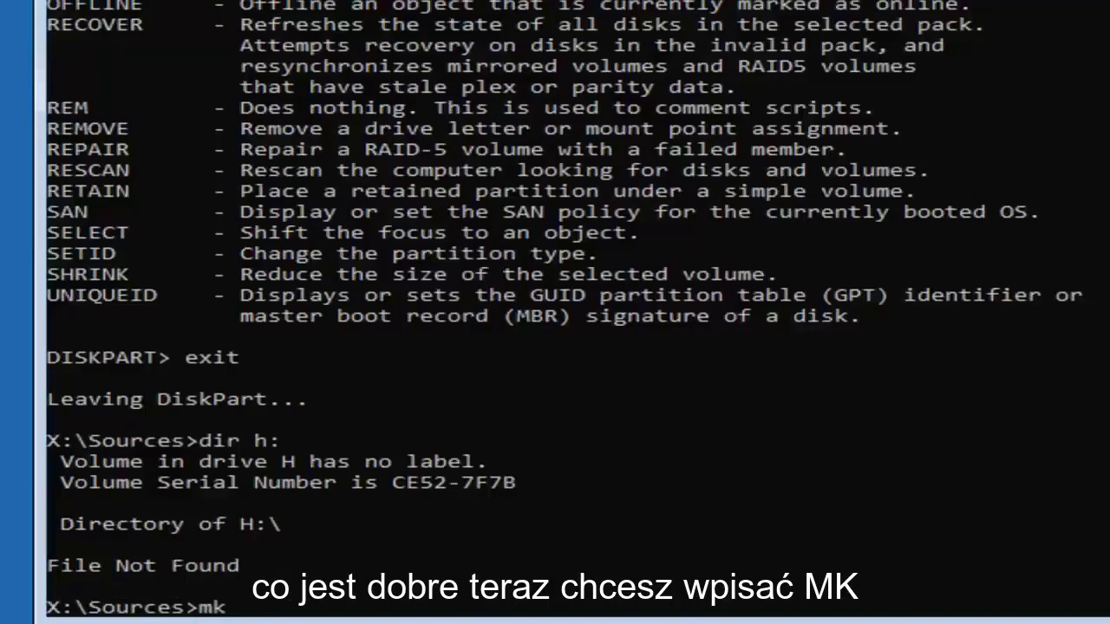
type("dir")
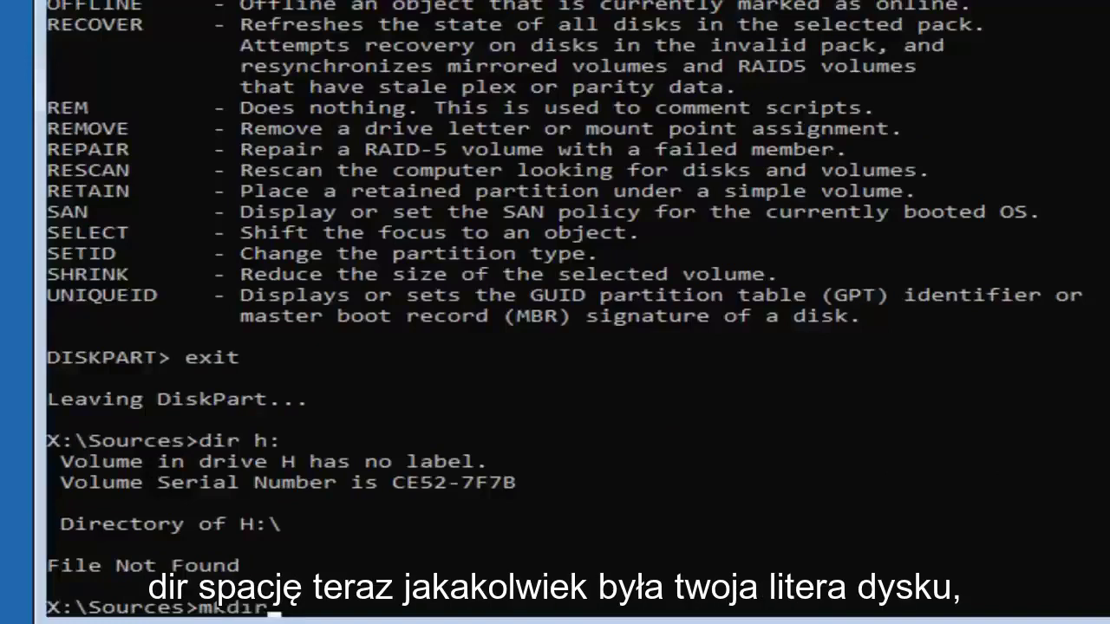
type(" h:")
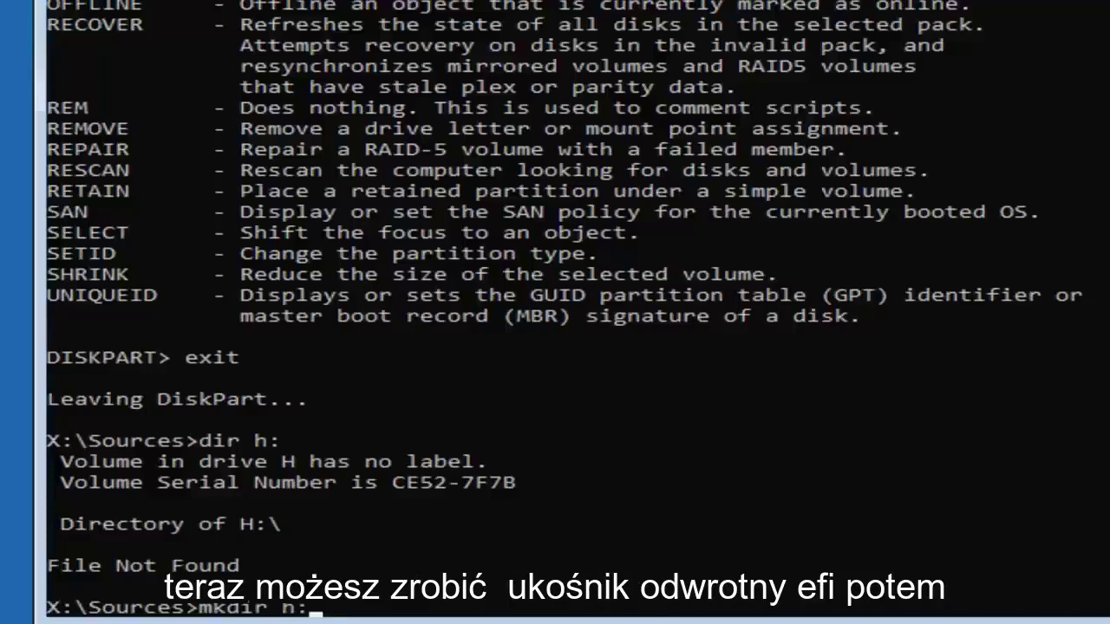
type("\\EFI\\")
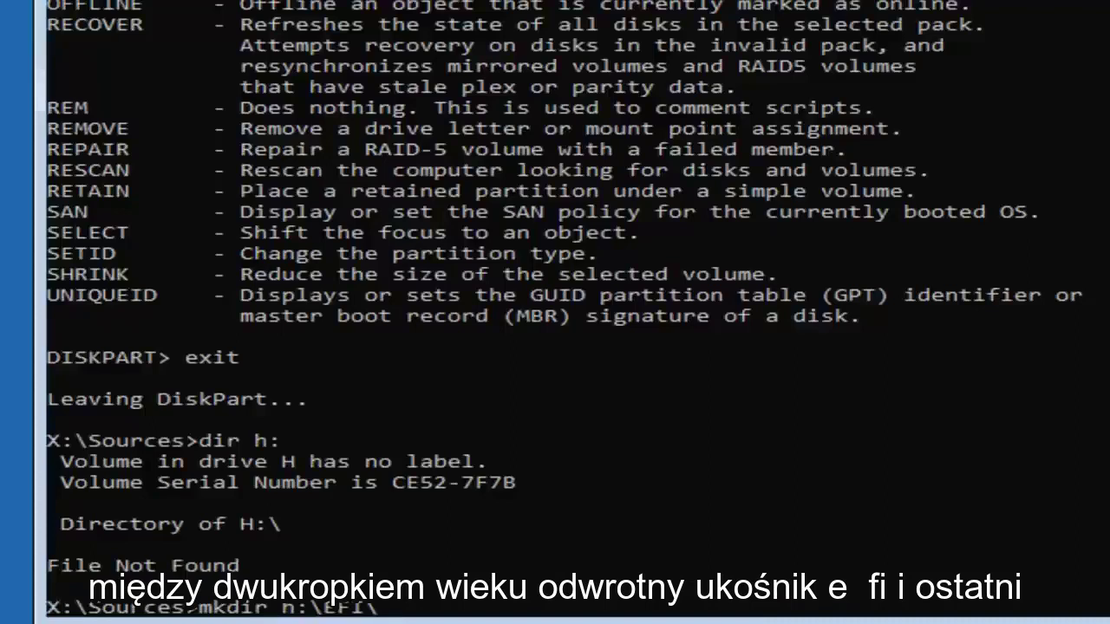
key("Return")
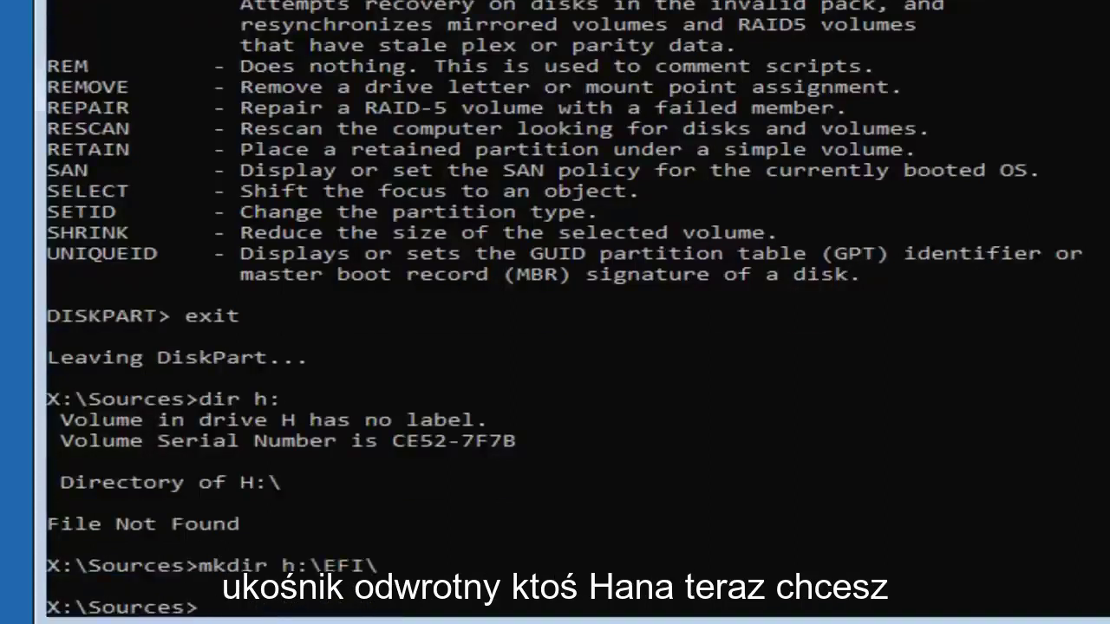
Create a Microsoft subfolder inside the EFI folder with "mkdir h:\EFI\Microsoft"
type("mkdir")
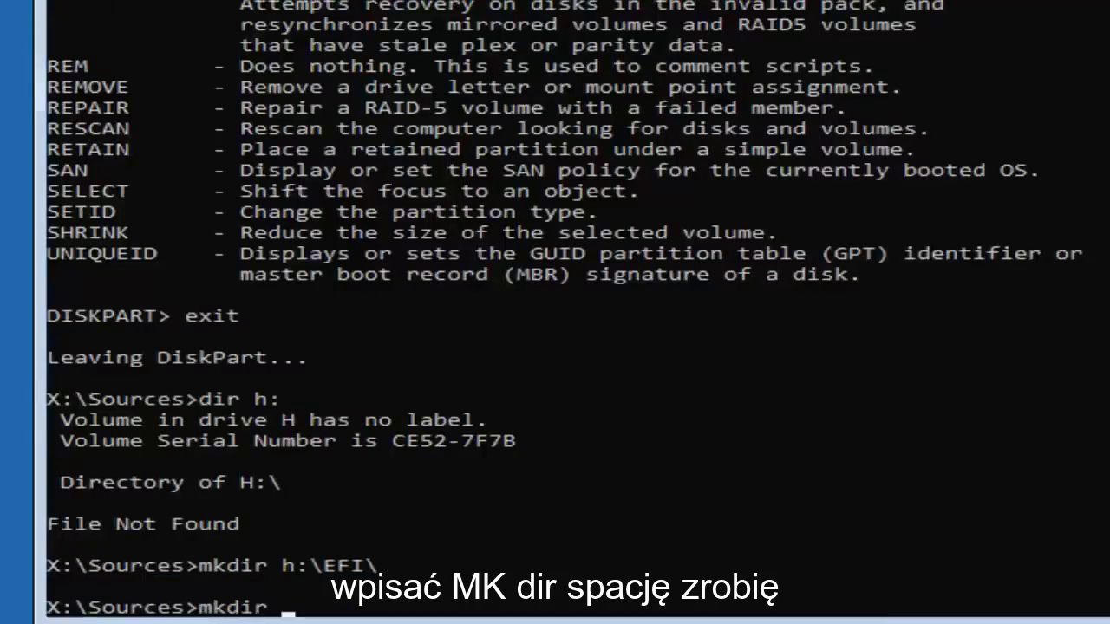
type(" h:")
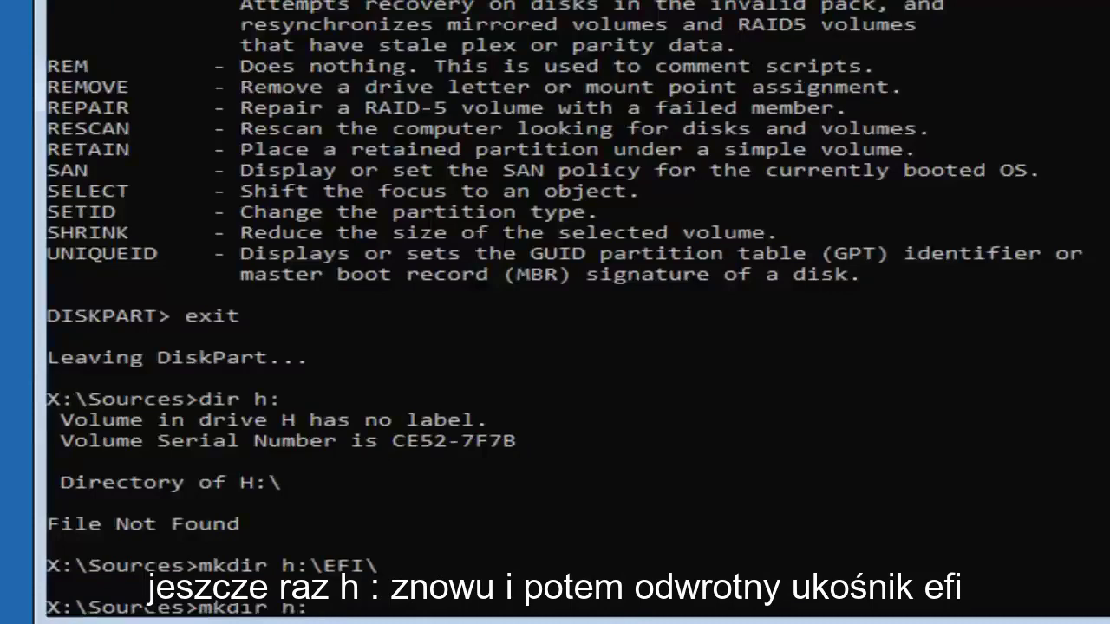
type("\\")
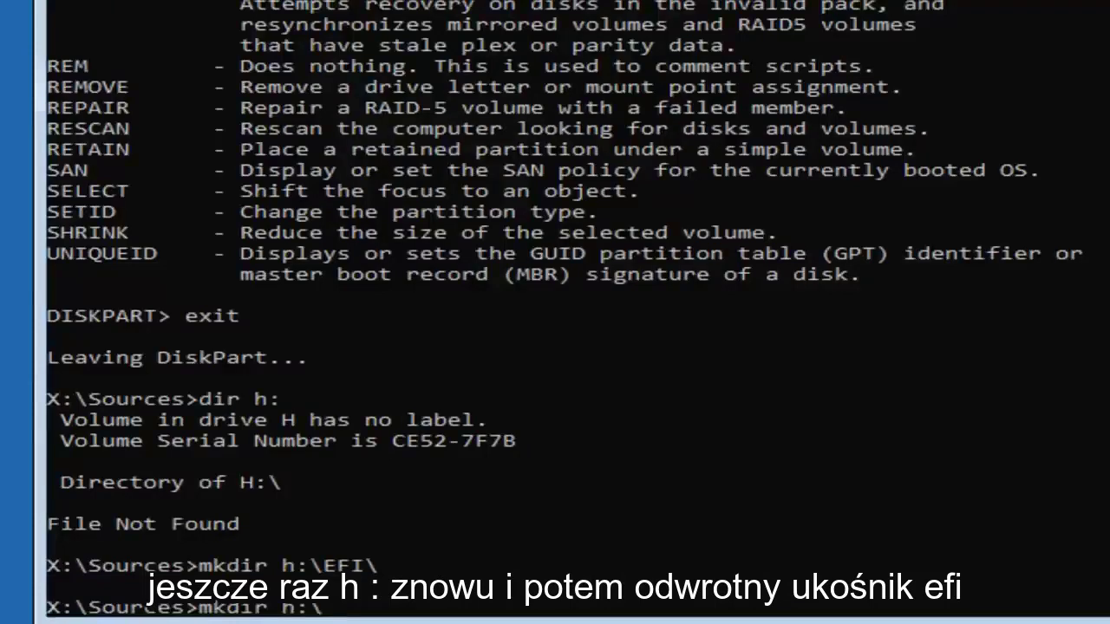
type("EFI\\")
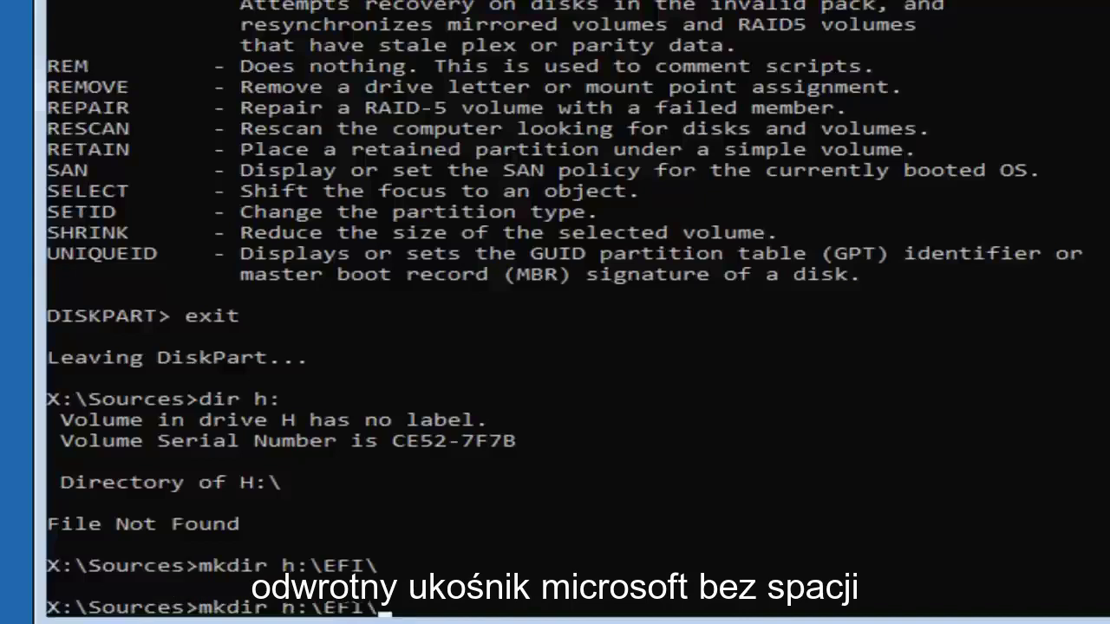
type("microsoft")
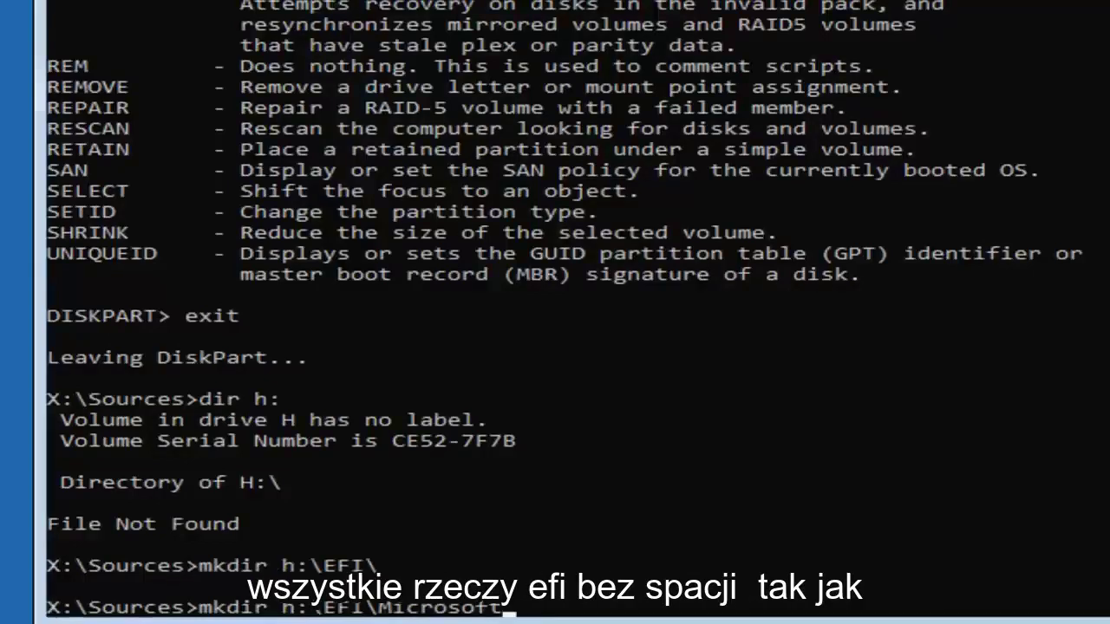
key("Return")
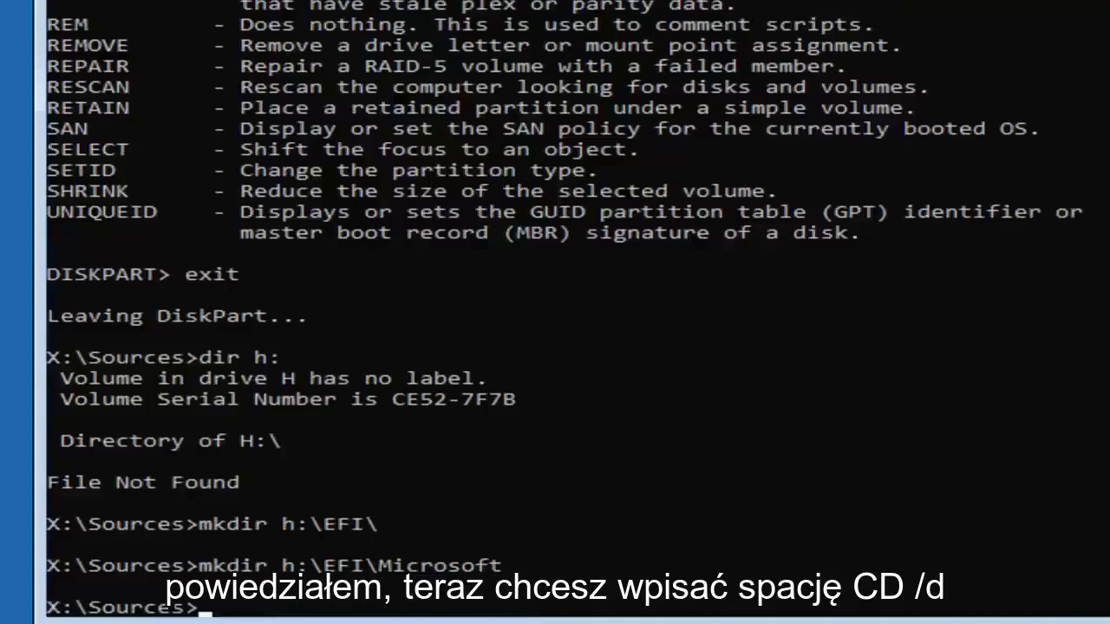
Change the working directory to the new Microsoft folder with "cd /d h:\EFI\Microsoft"
type("cd /")
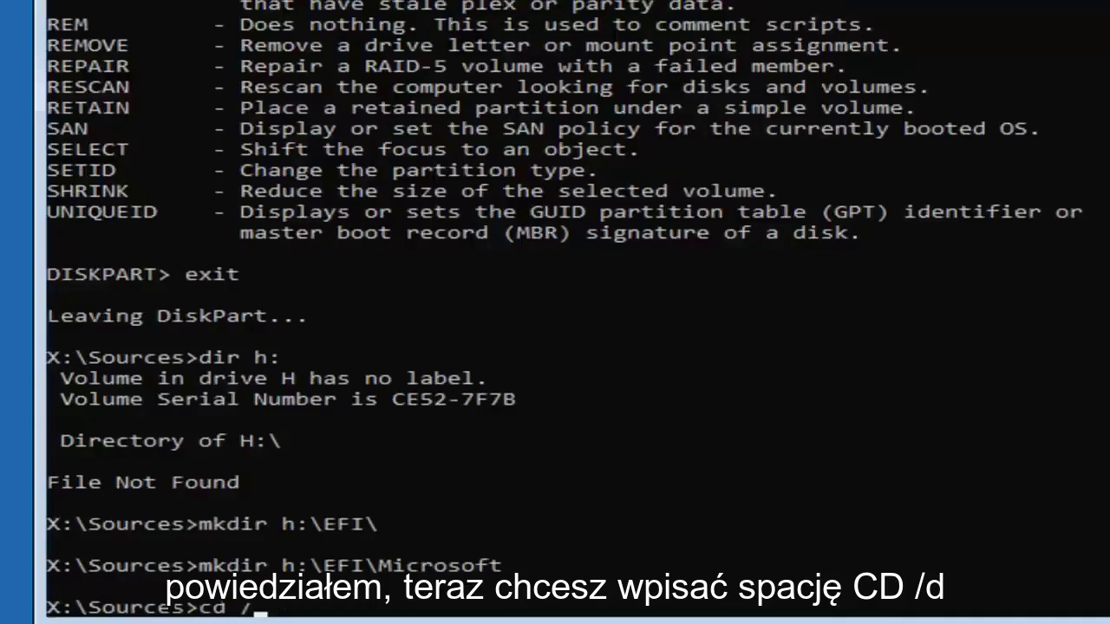
type("d")
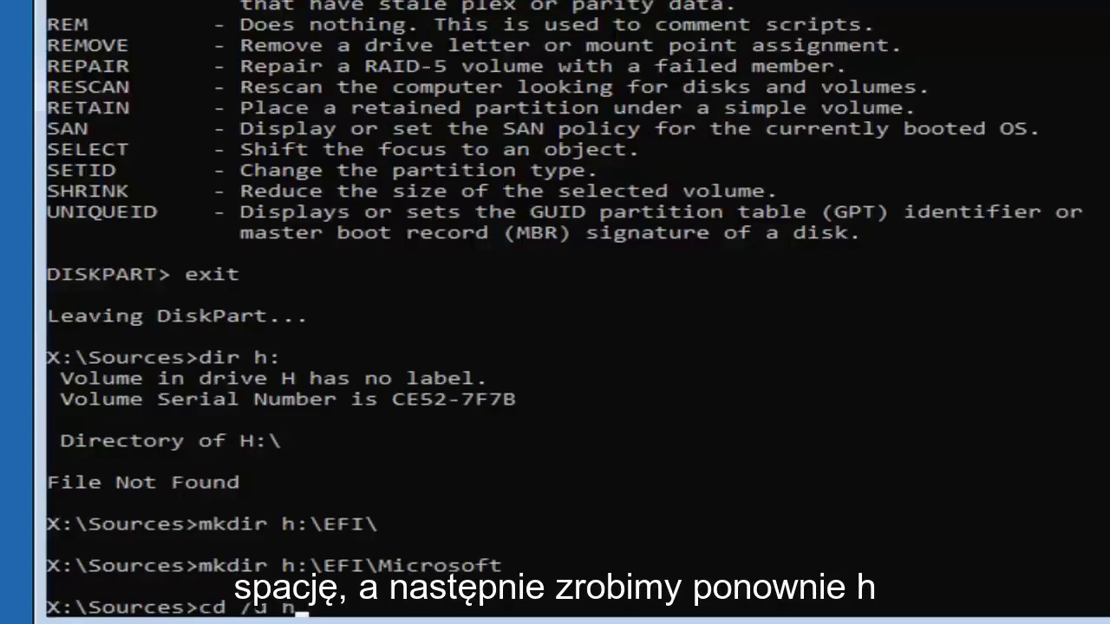
type(" h:")
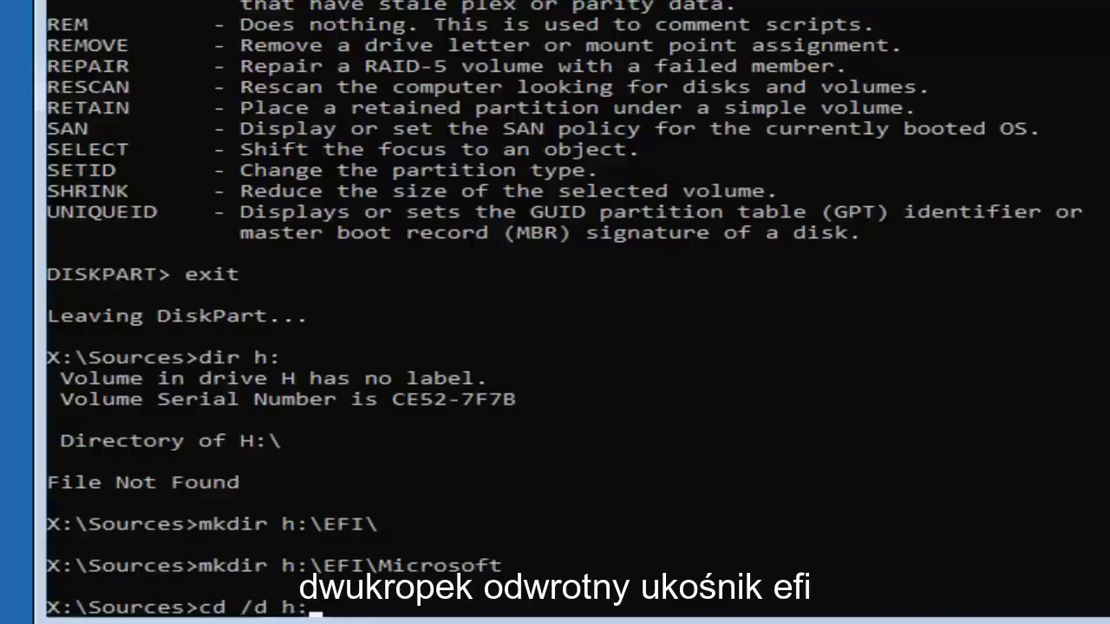
type("\\EFI")
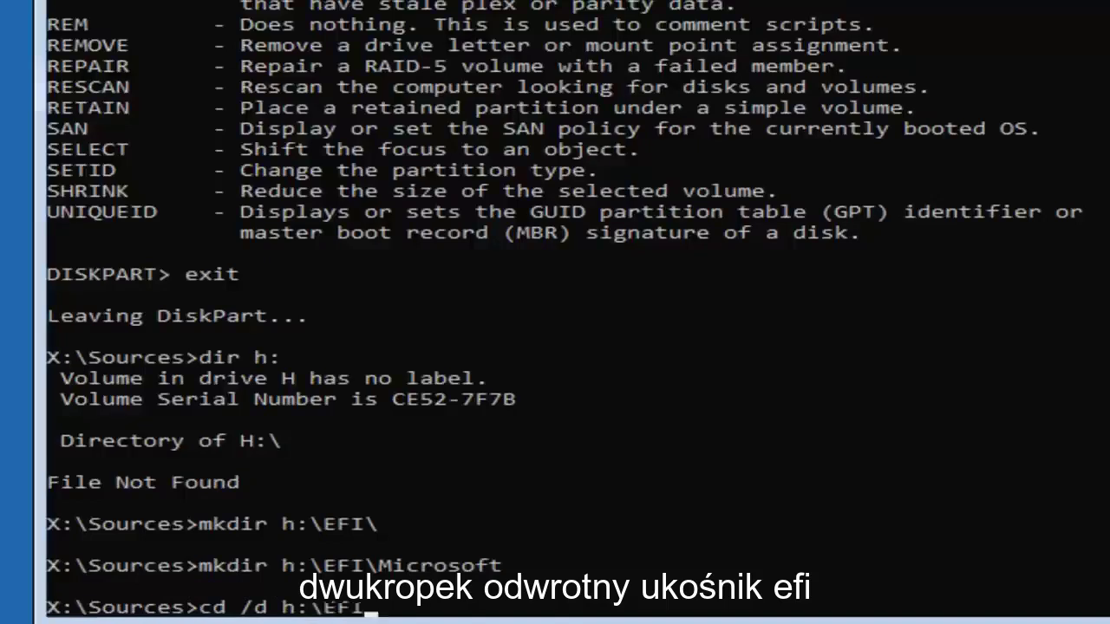
type("\\")
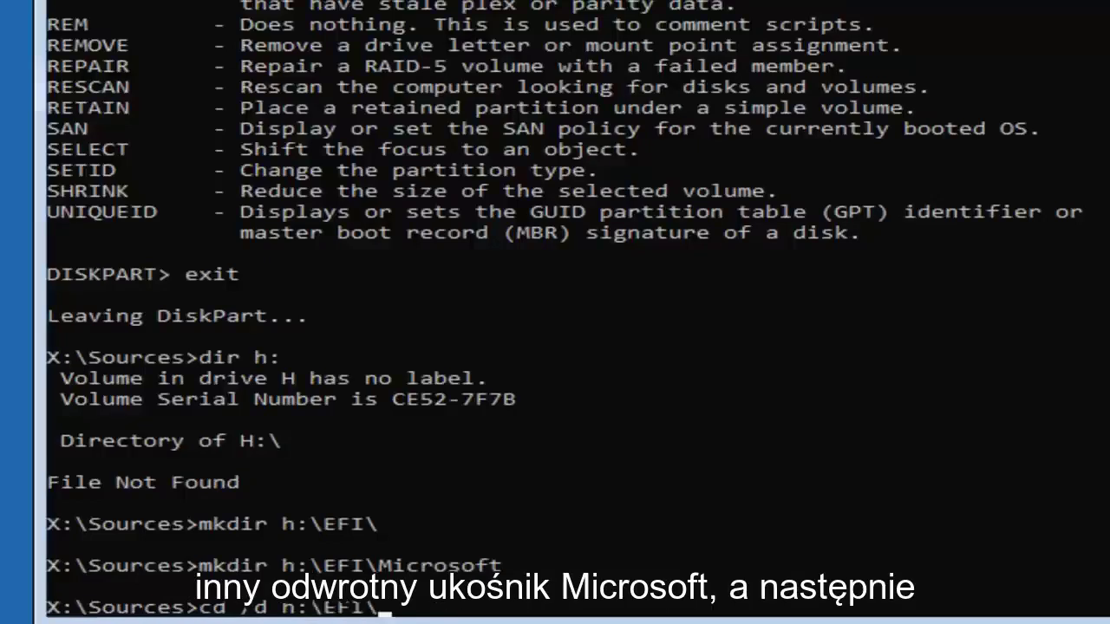
type("Microsoft")
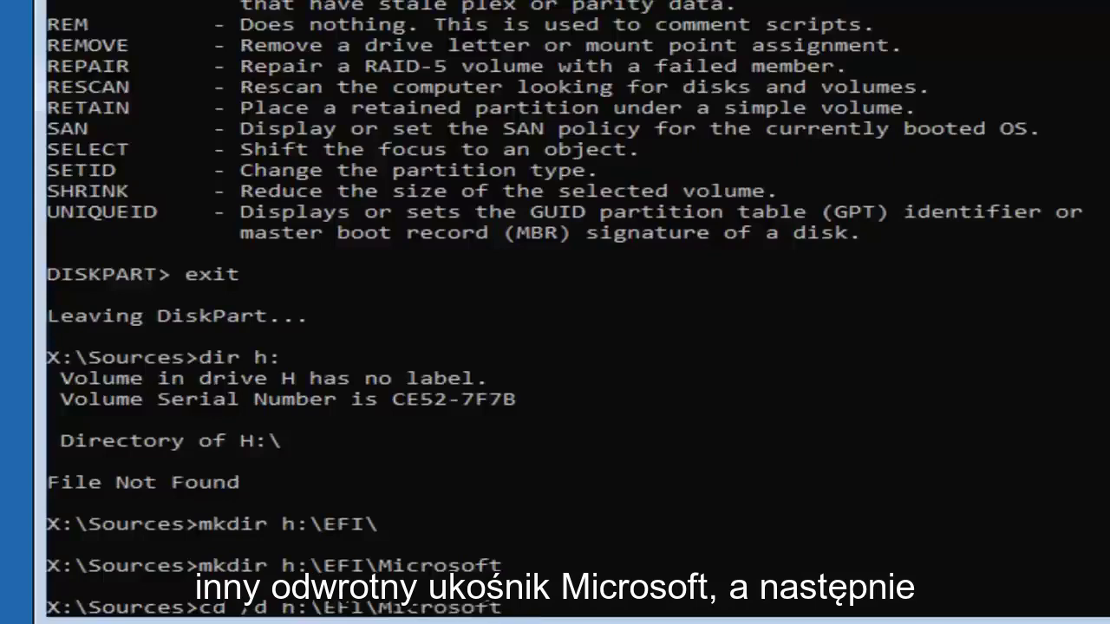
key("Return")
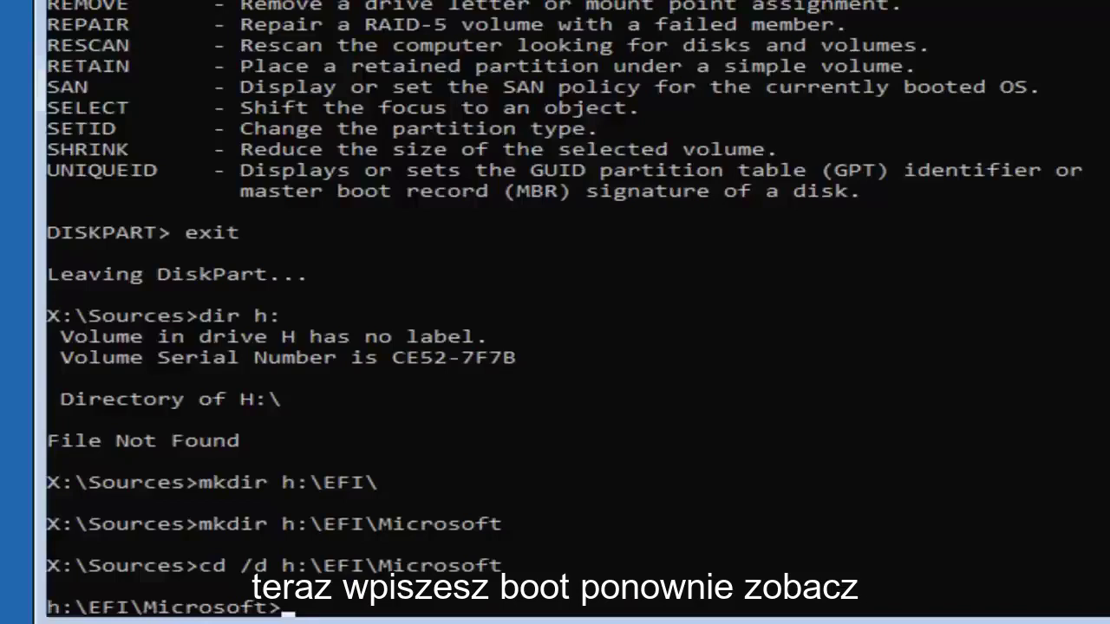
Run "bootrec /fixboot" from the h:\EFI\Microsoft folder to repair the boot sector
type("boot")
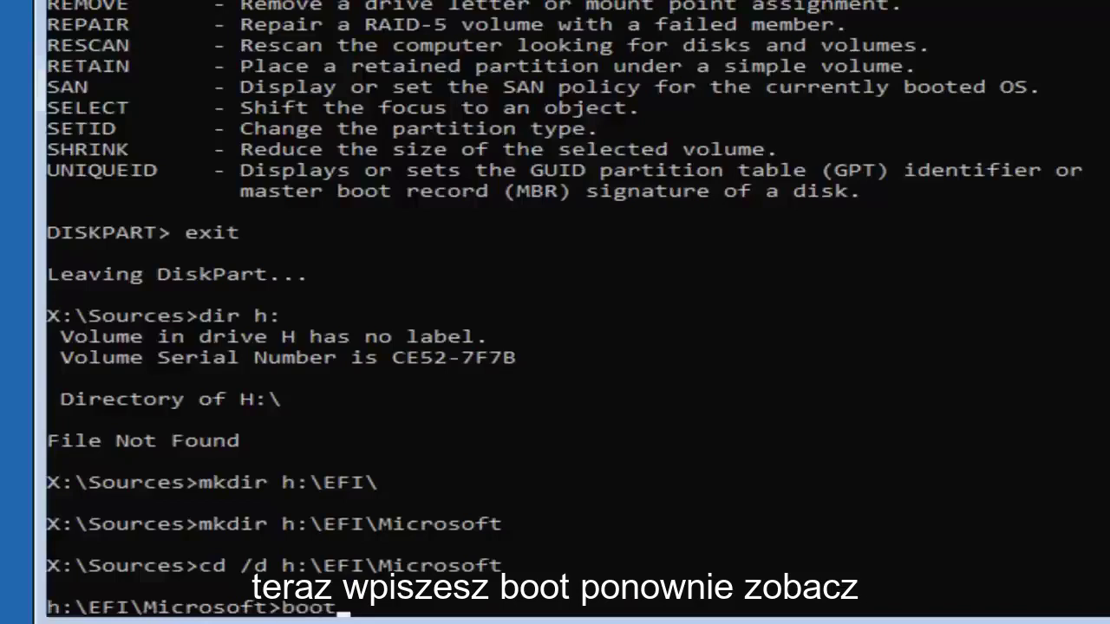
type("rec")
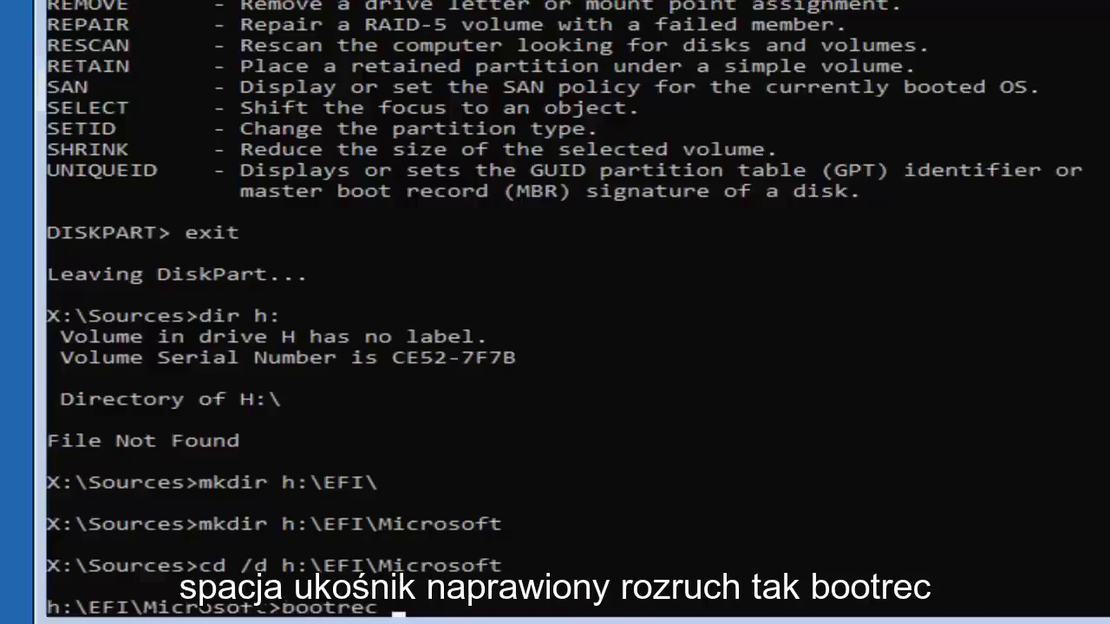
type(" /fixb")
key("BackSpace")
type("boot")
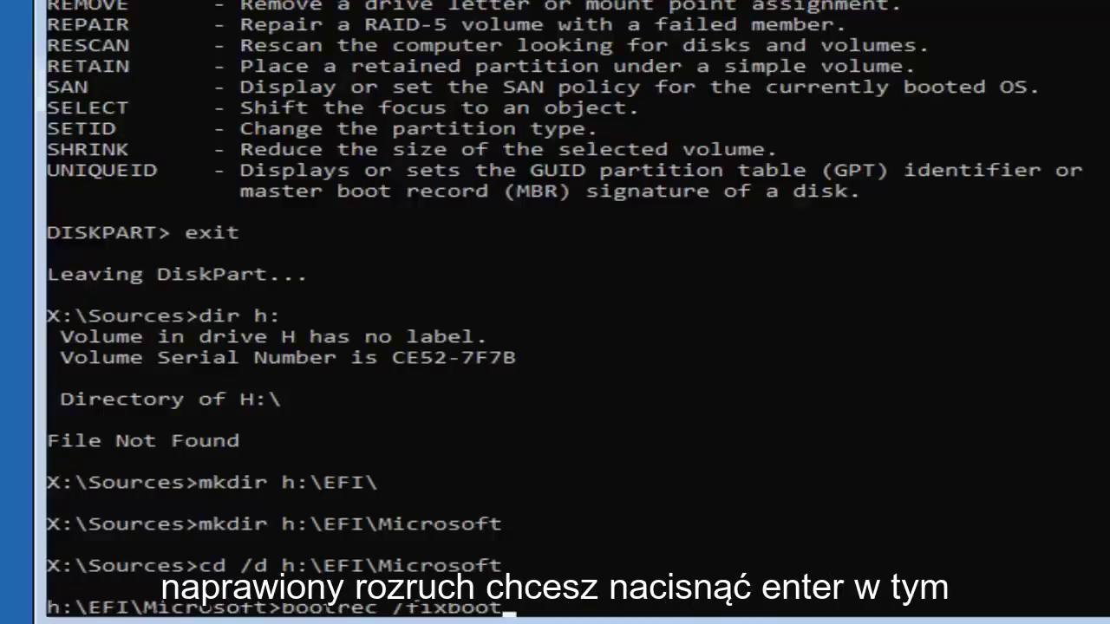
key("Return")
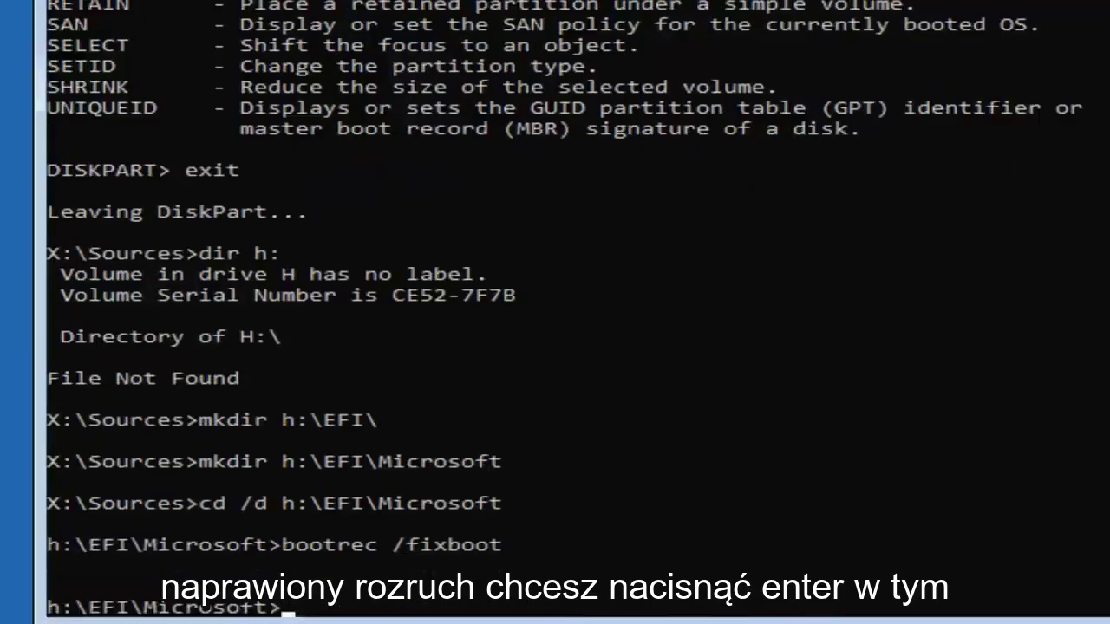
Write the boot files from the Windows folder to drive H with "bcdboot c:\Windows /l en-us /s h: /f ALL"
type("bcd")
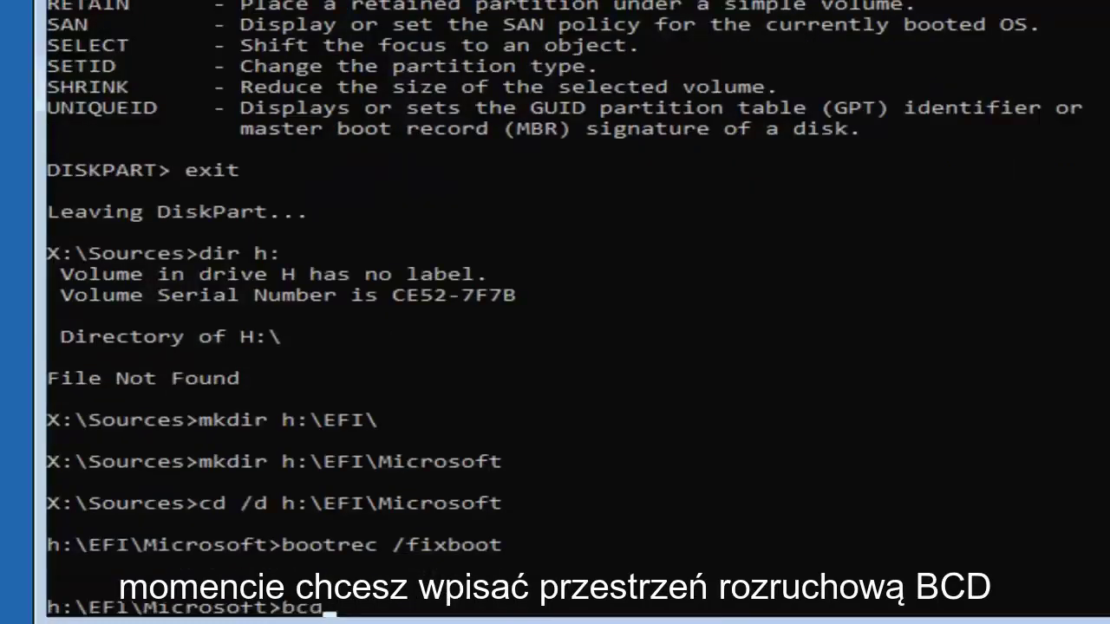
type("boot ")
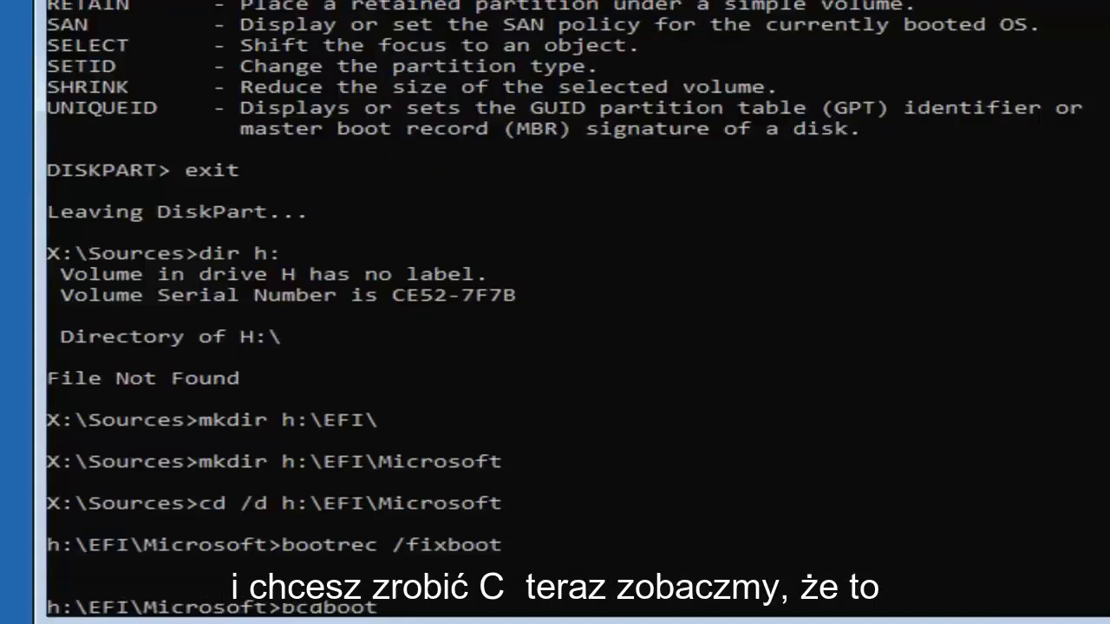
type("c")
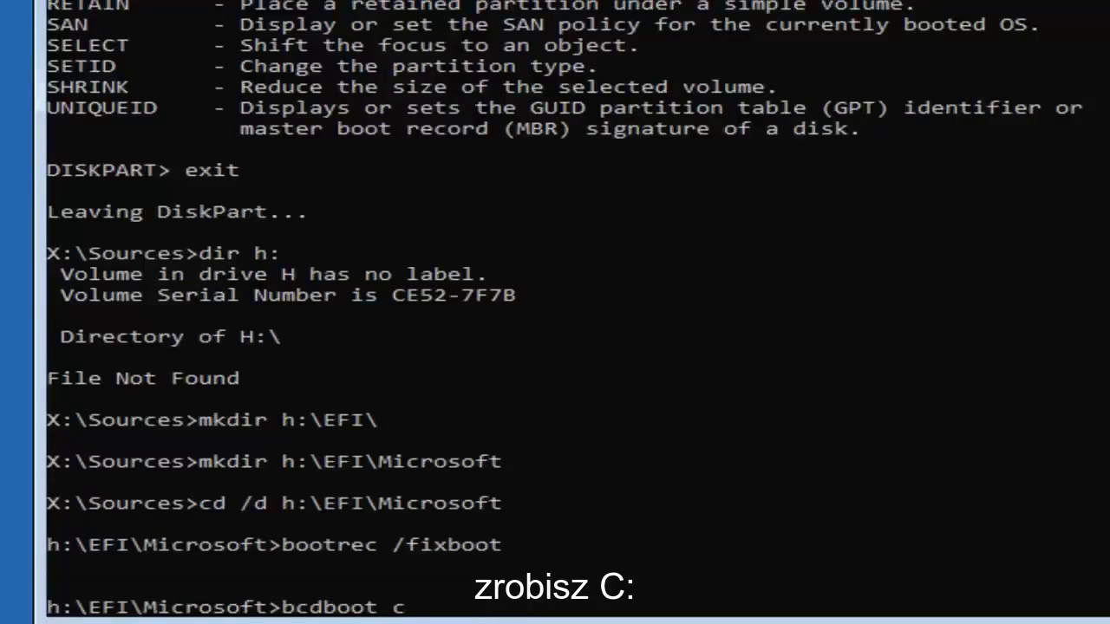
type(":")
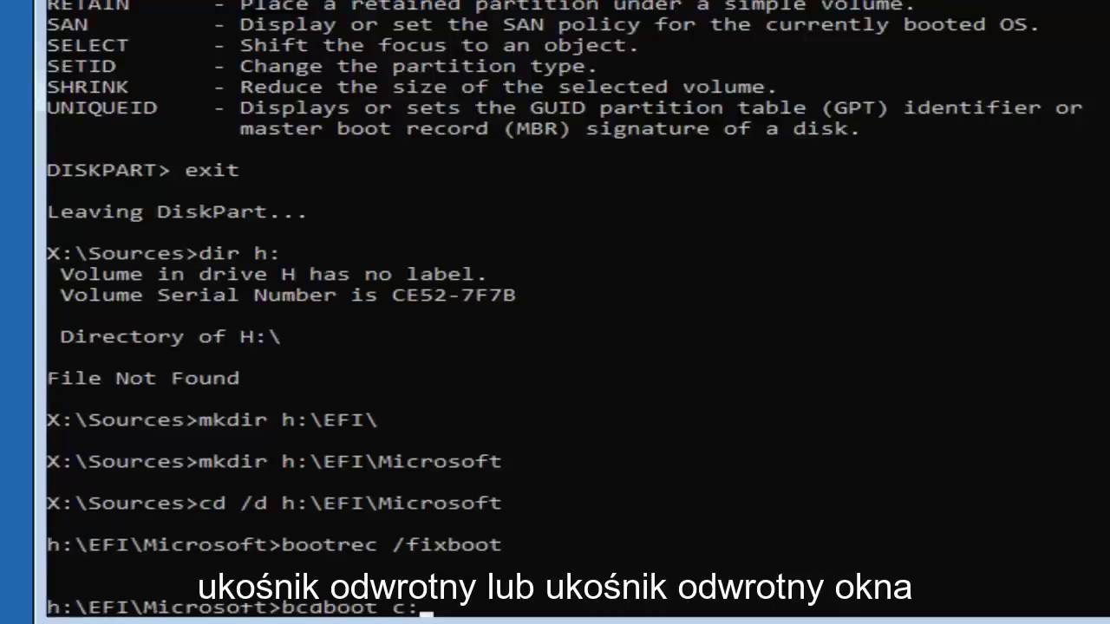
type("\\")
type("Wind")
type("ows")
key("BackSpace")
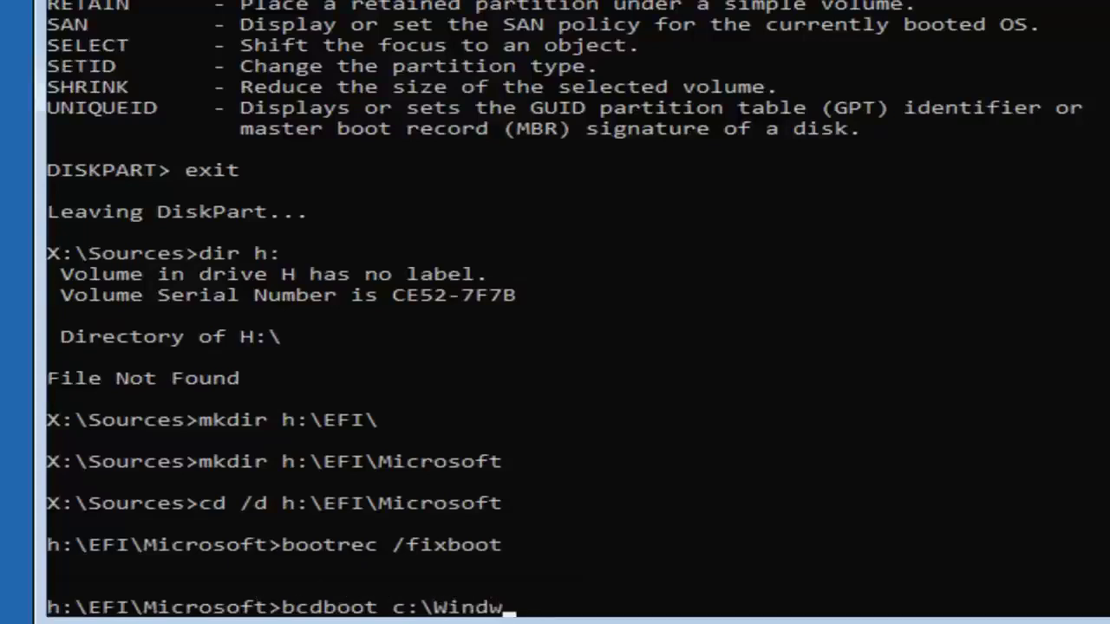
key("BackSpace")
type("ows /l")
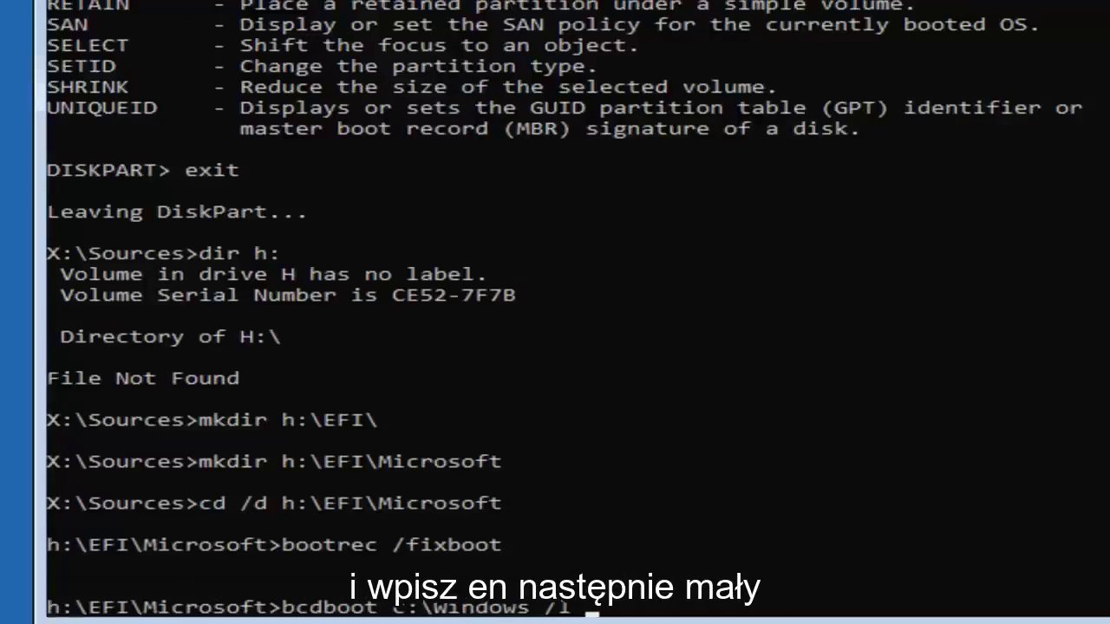
type("en")
key("BackSpace")
type("n")
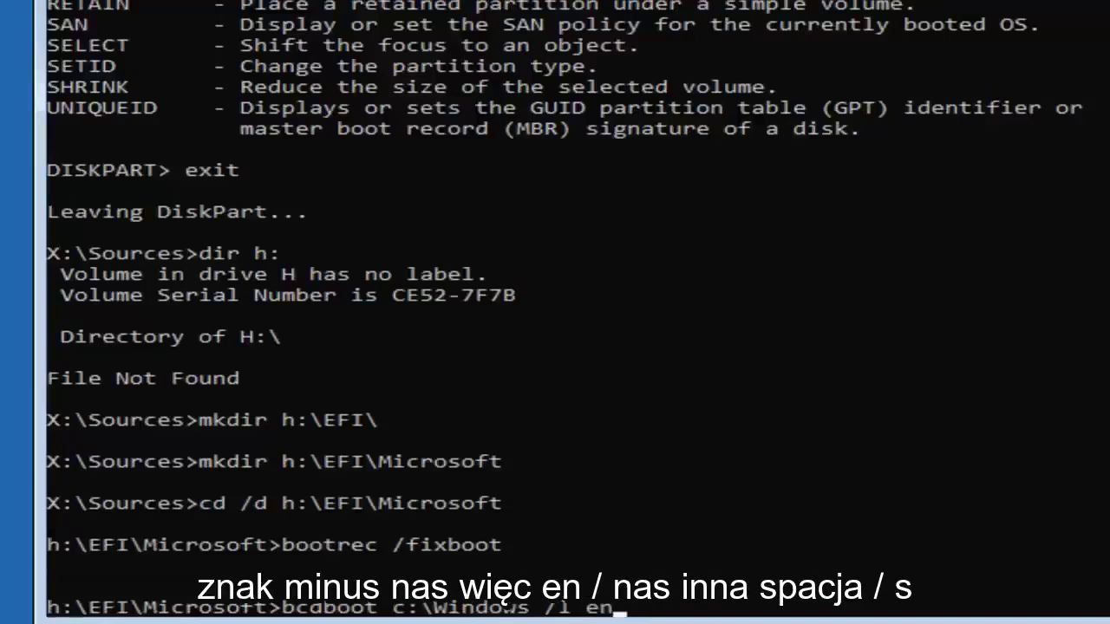
type("-us")
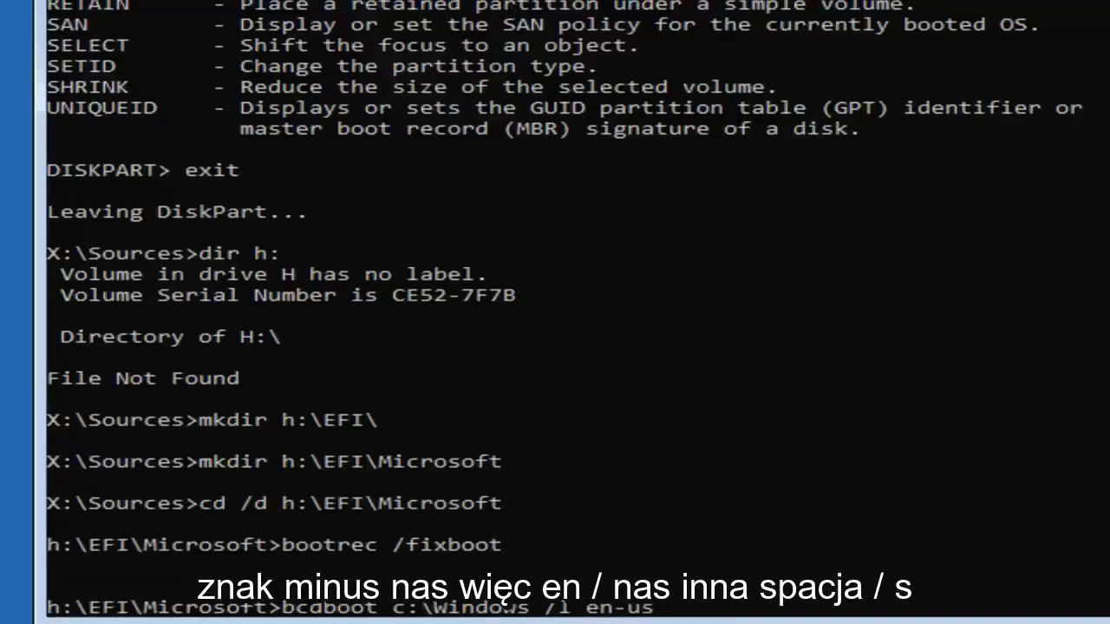
type(" /")
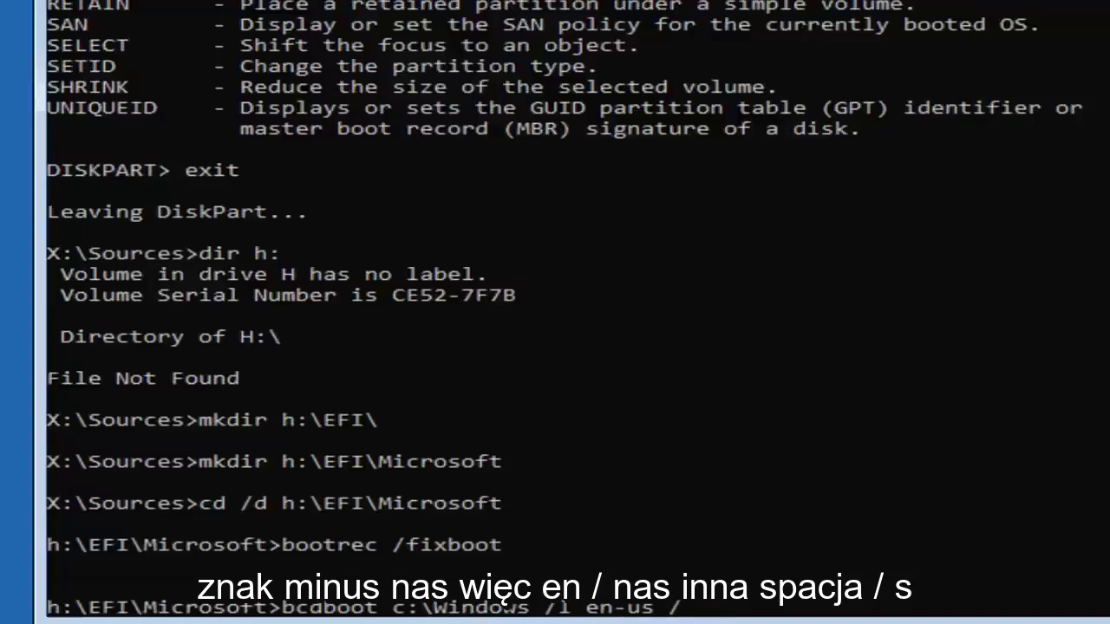
type("s ")
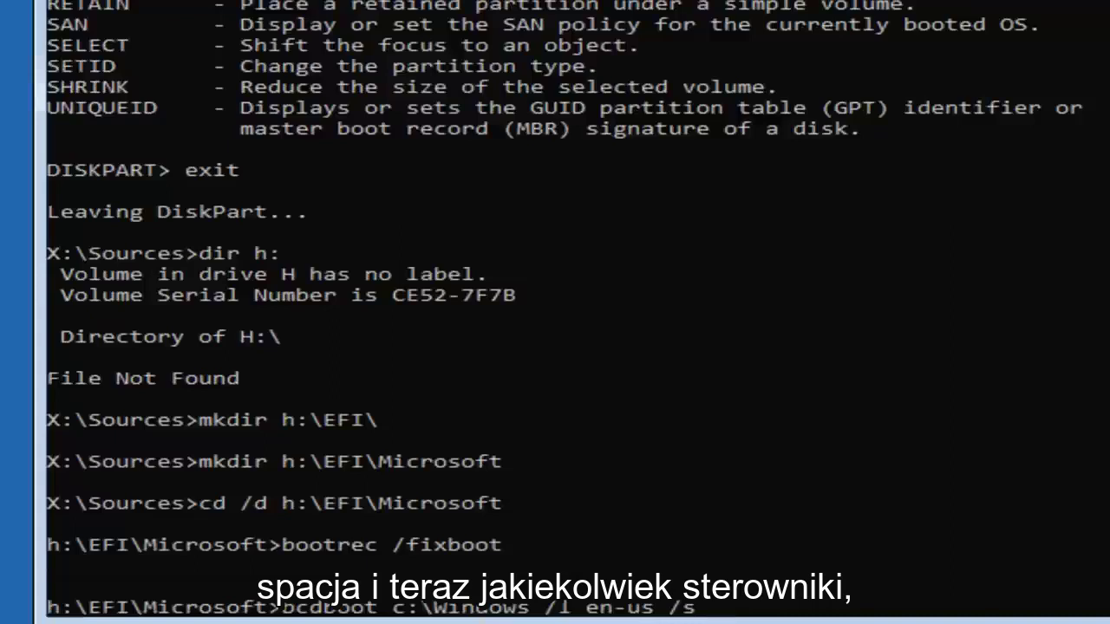
type("h:")
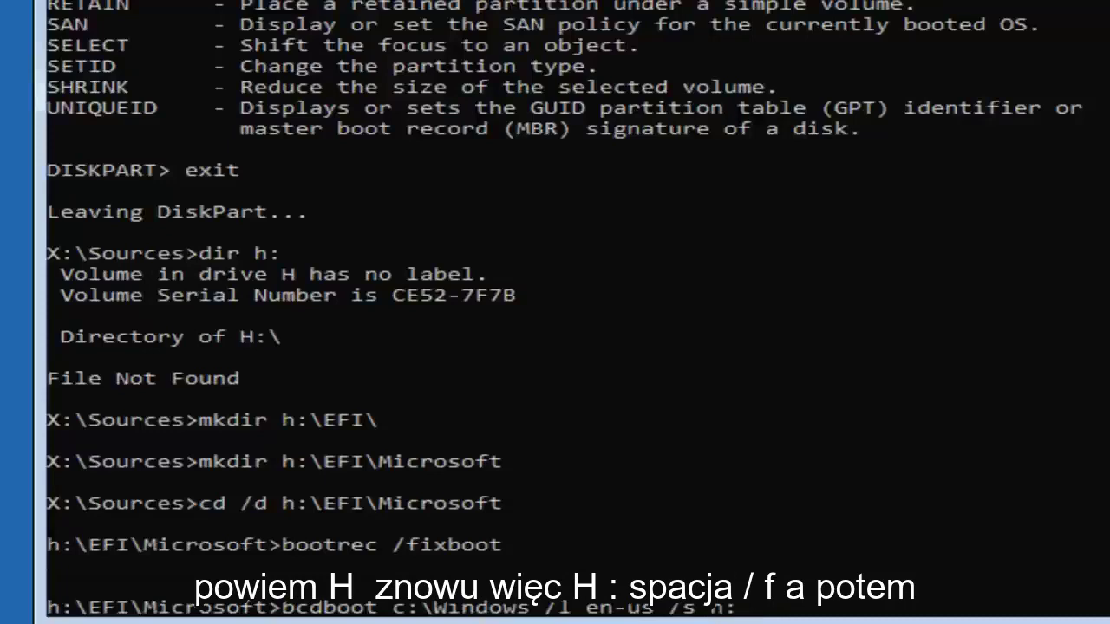
type("/f ALL")
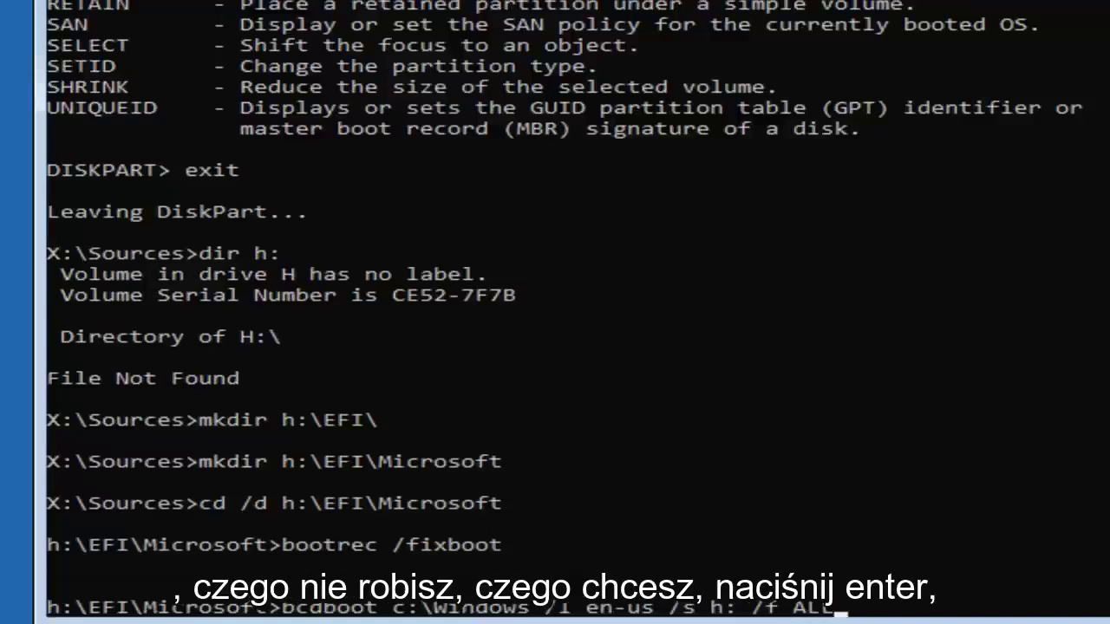
key("Return")
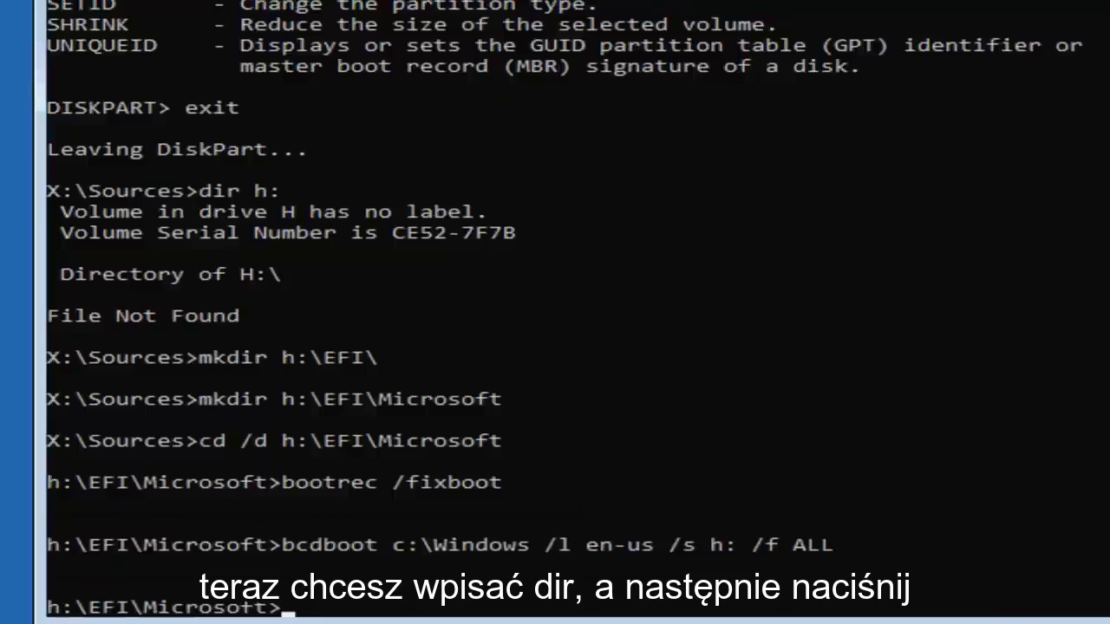
List the contents of the current Microsoft folder with "dir" and of its Boot subfolder with "dir Boot"
type("dir")
key("Return")
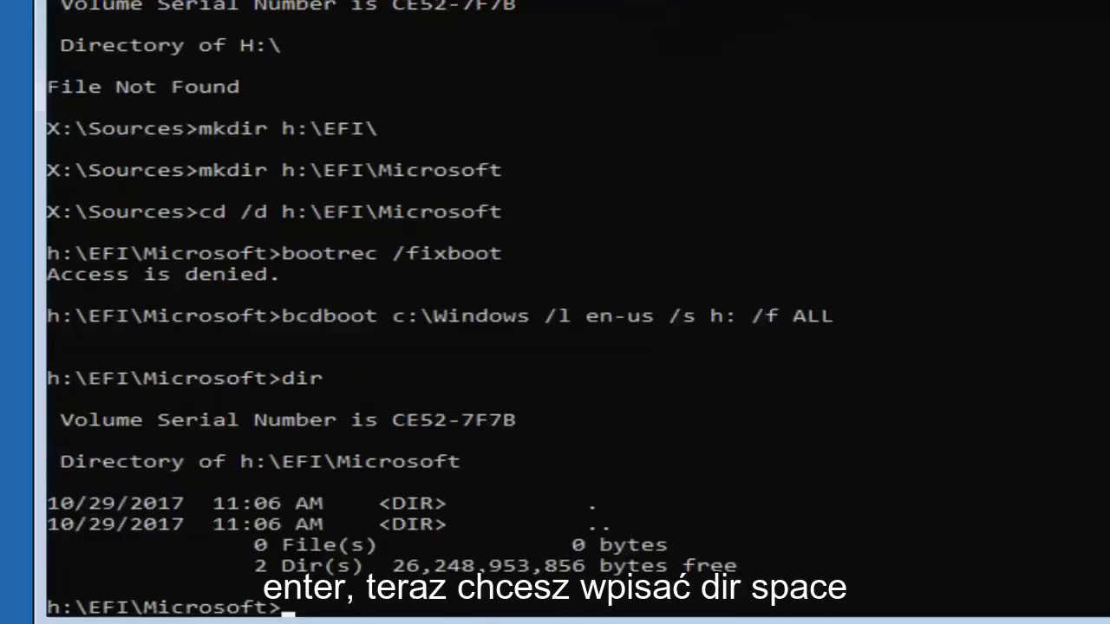
type("dir Boot")
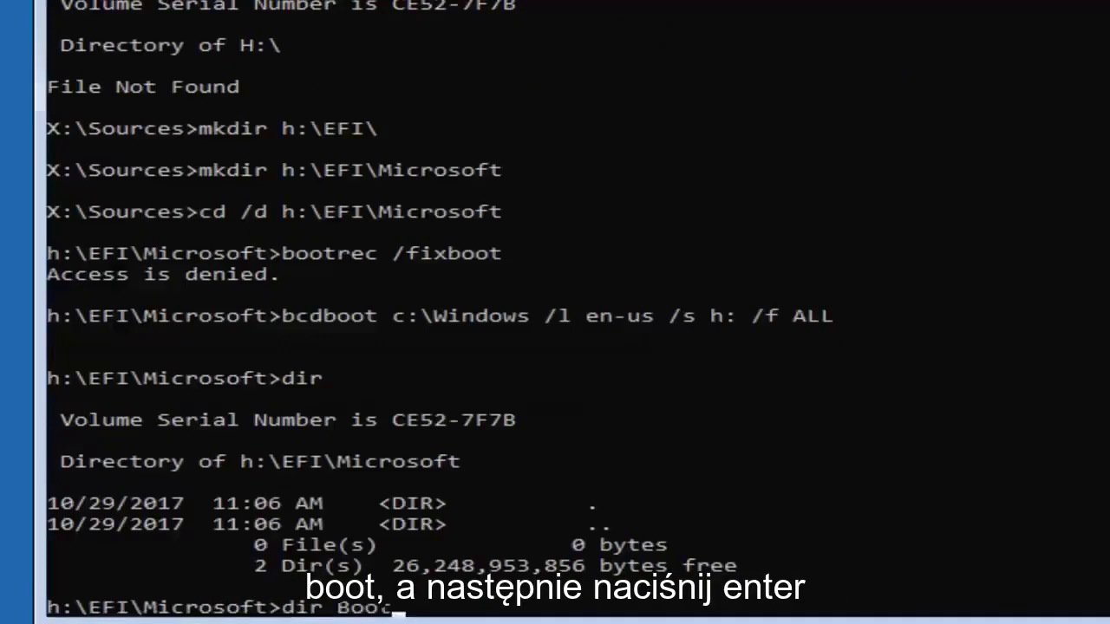
key("Return")
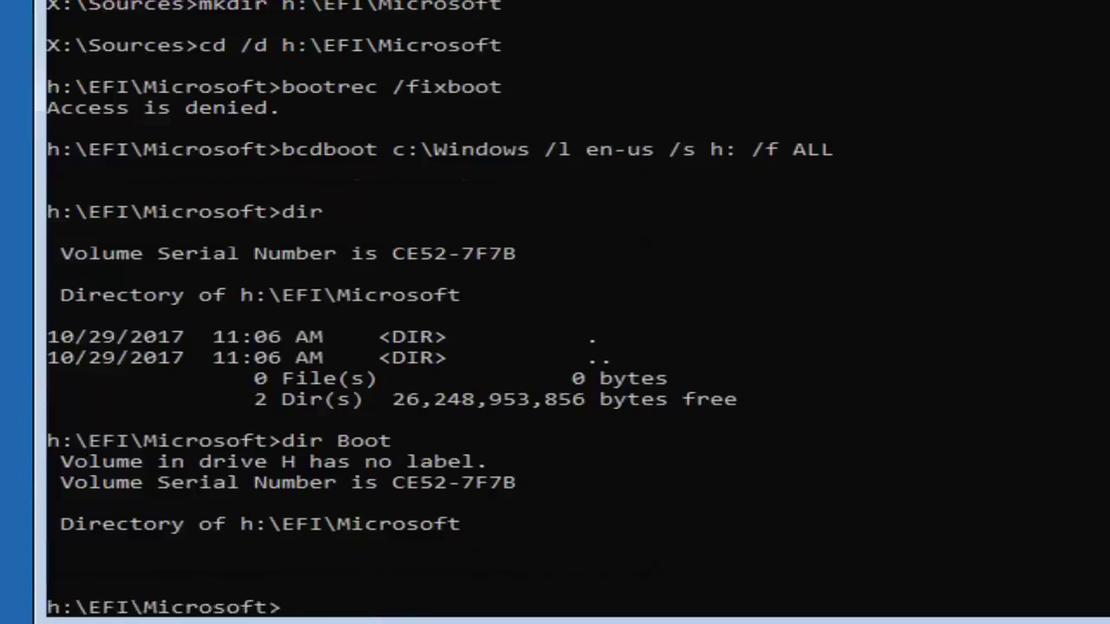
Exit the command prompt and continue to Windows 10 from the recovery options
type("ex")
type("it")
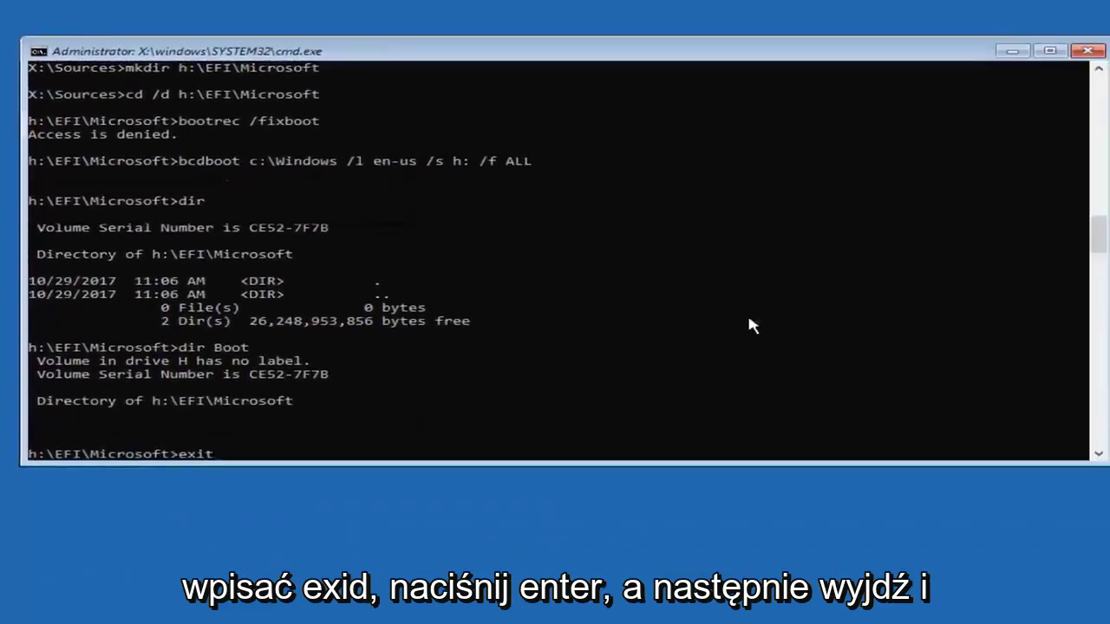
key("Return")
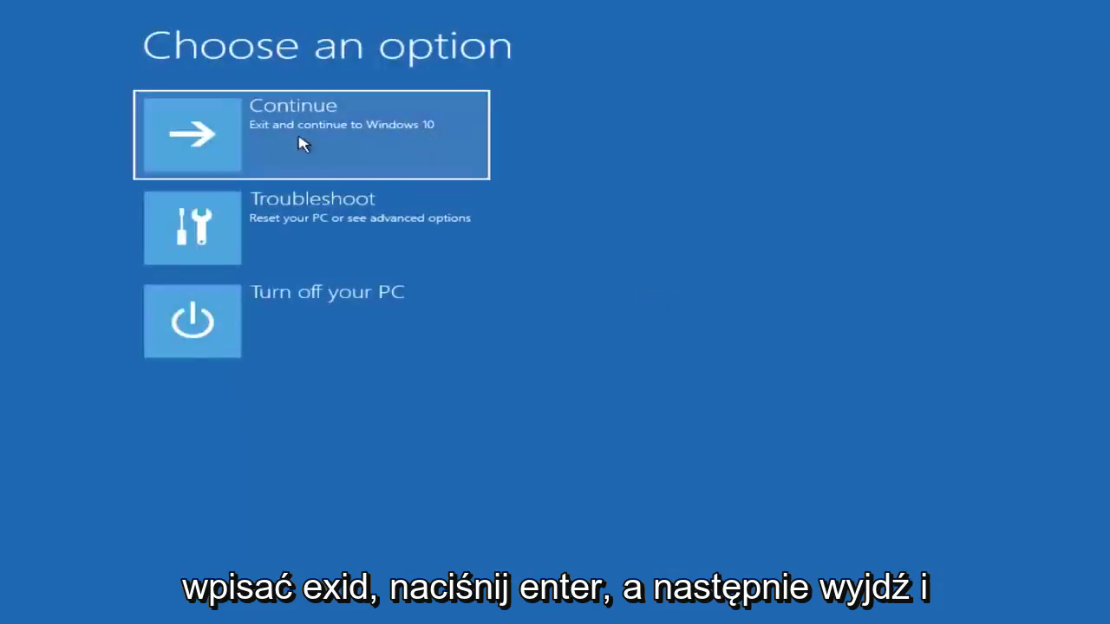
left_click(253, 127)
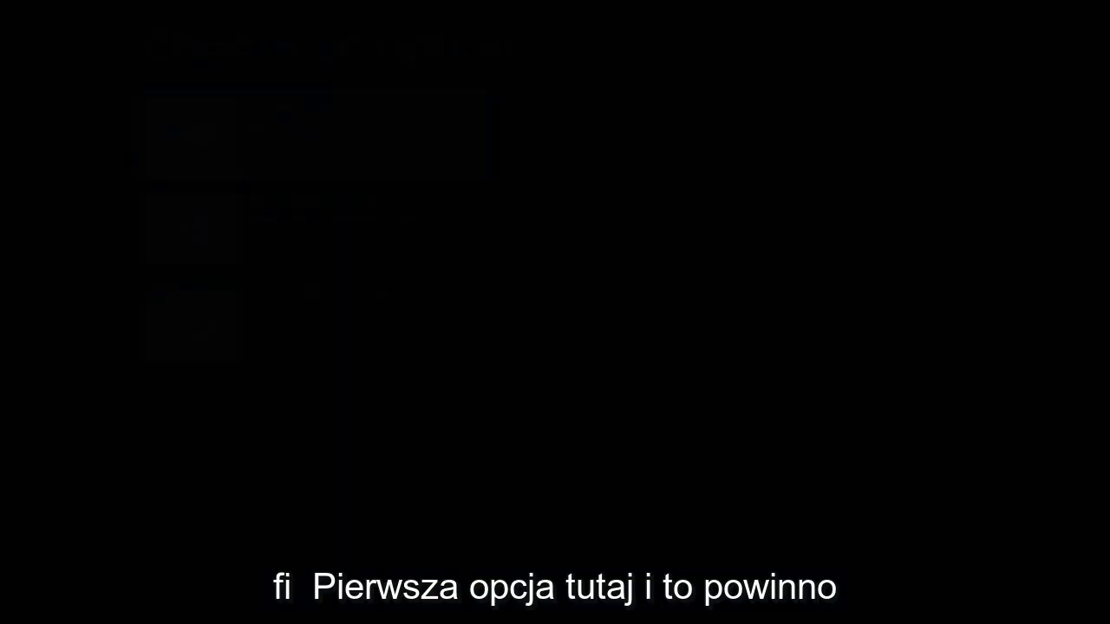